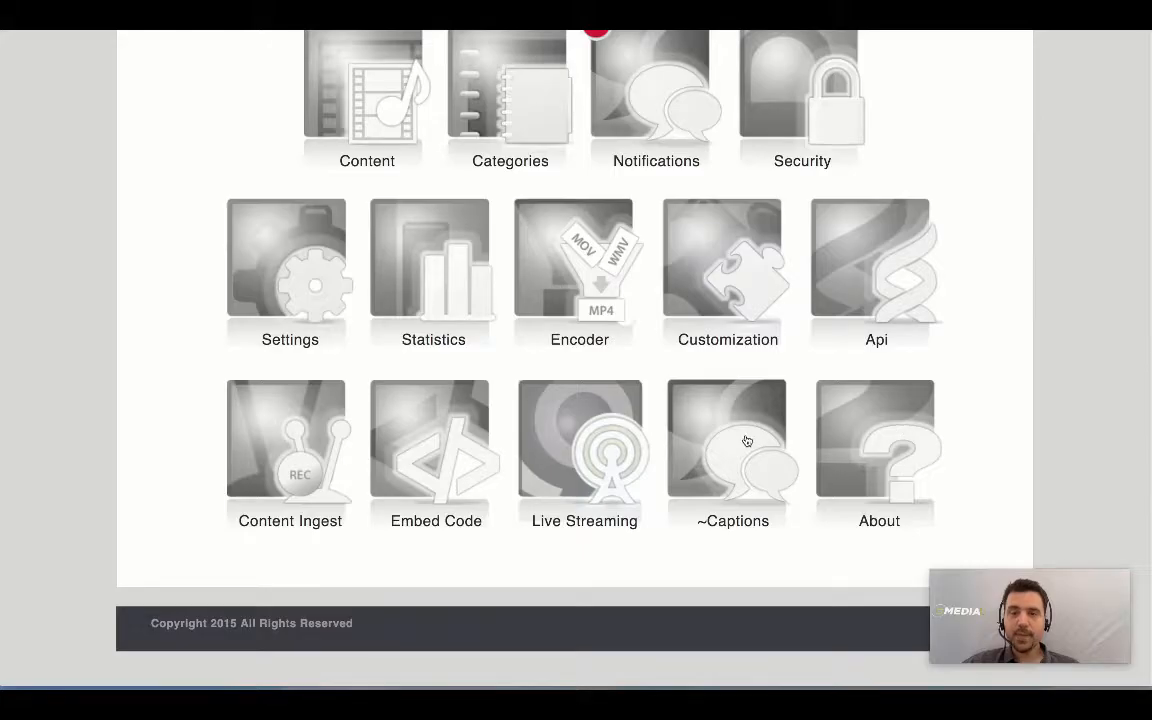
Step: Open the Captioning Overview page showing caption gauges and transcription requests
click(746, 440)
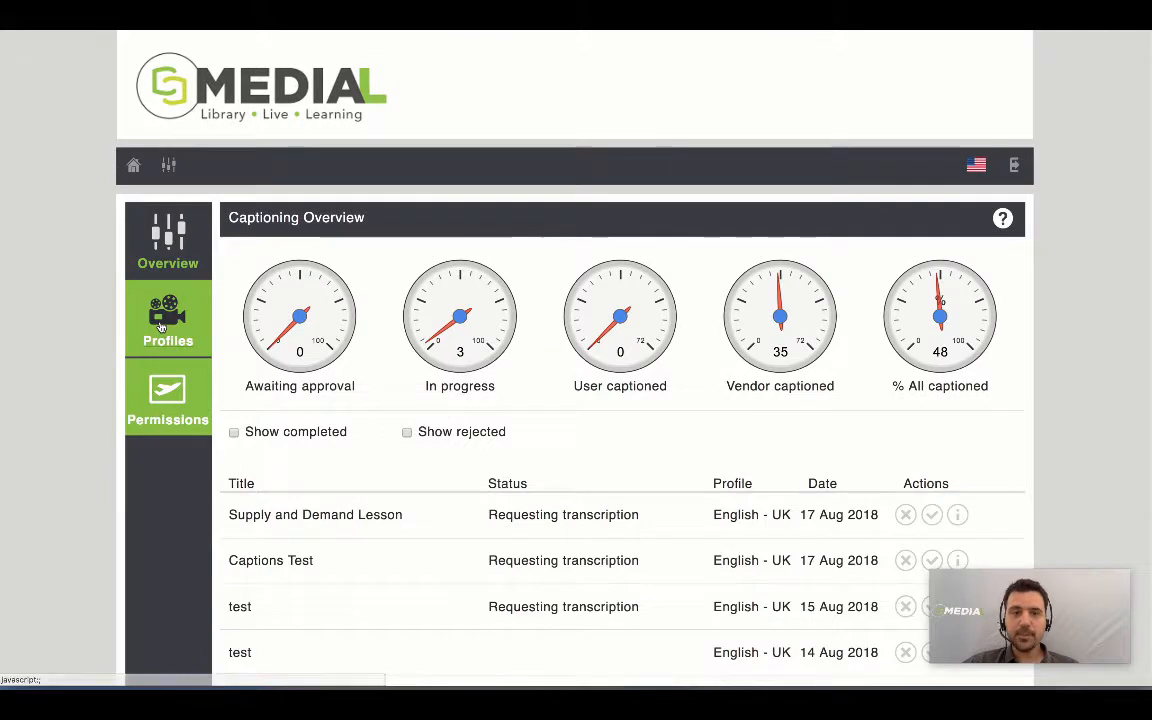
Step: Browse the existing caption profiles, then start a blank new caption profile
click(163, 322)
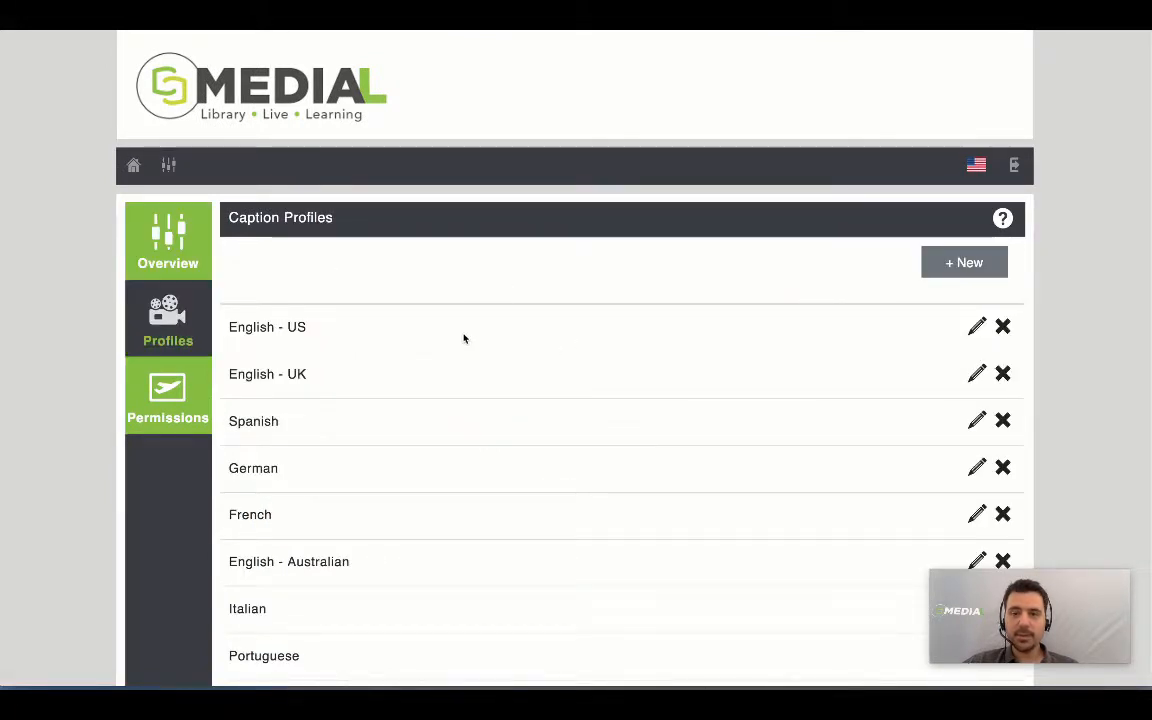
scroll(458, 335, down, 3)
scroll(458, 334, down, 2)
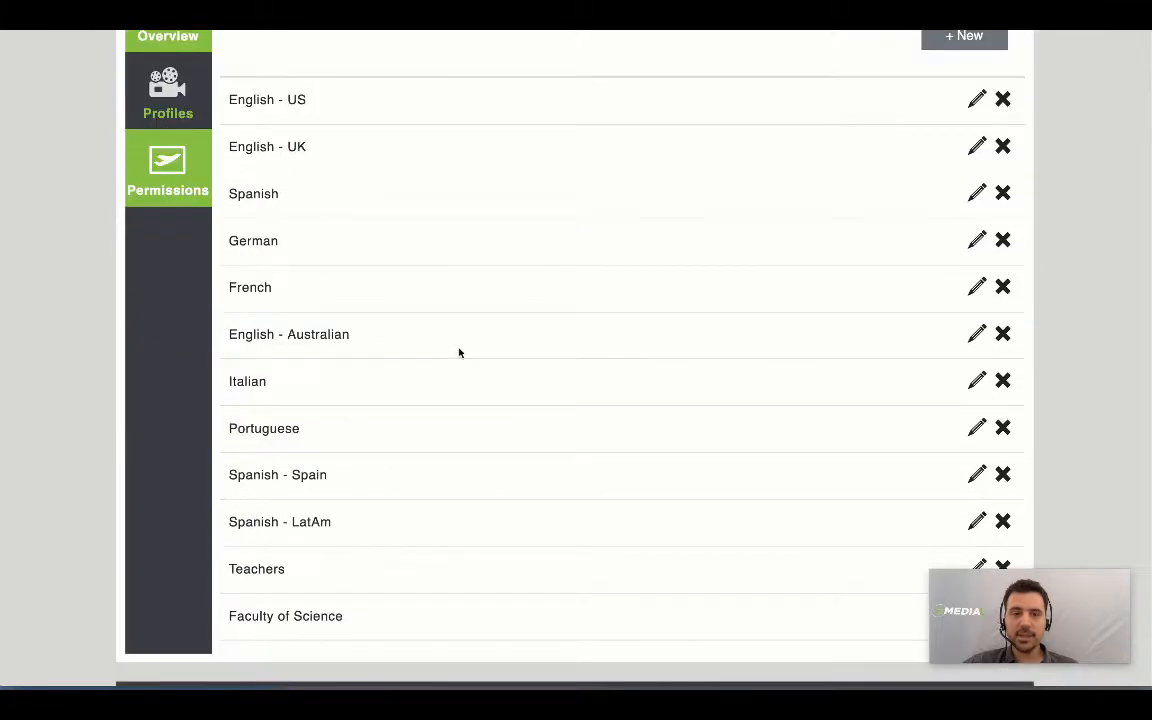
scroll(441, 370, up, 5)
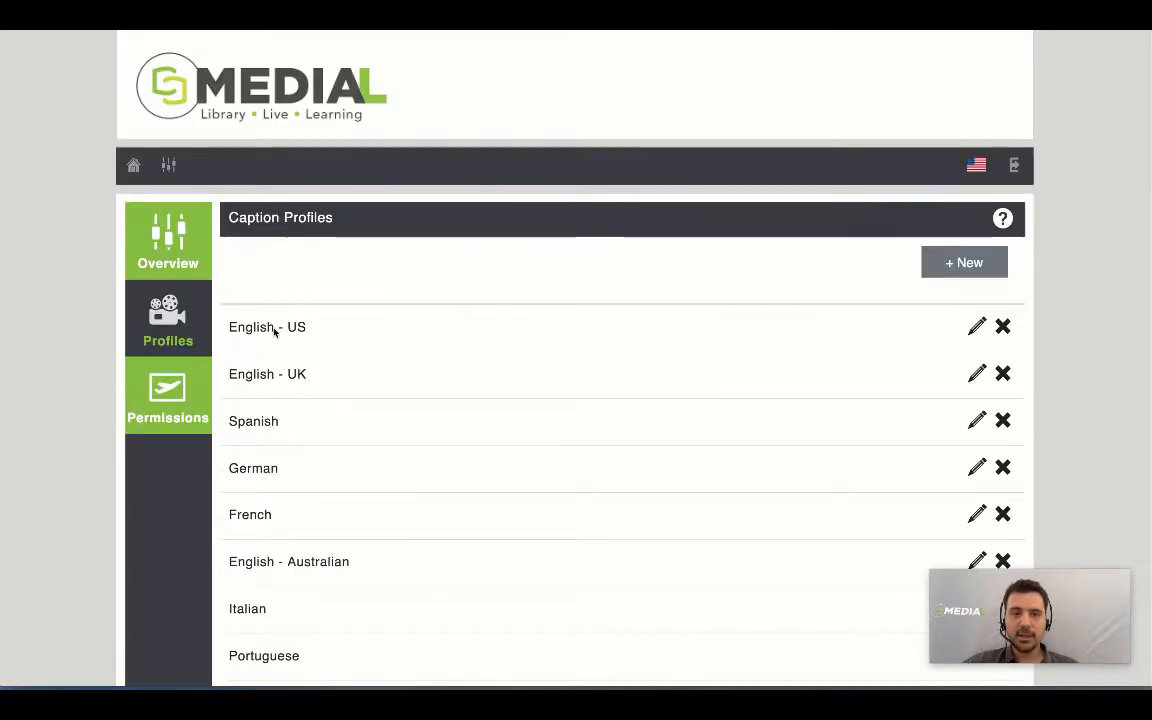
scroll(405, 349, down, 5)
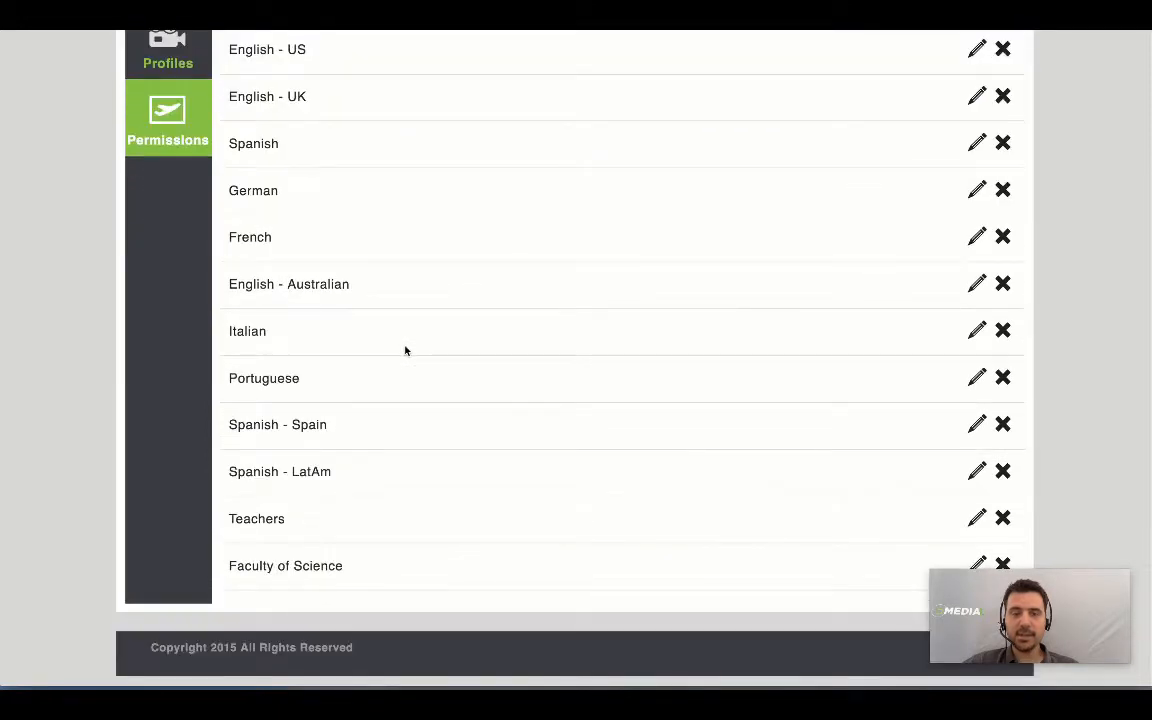
scroll(405, 349, up, 5)
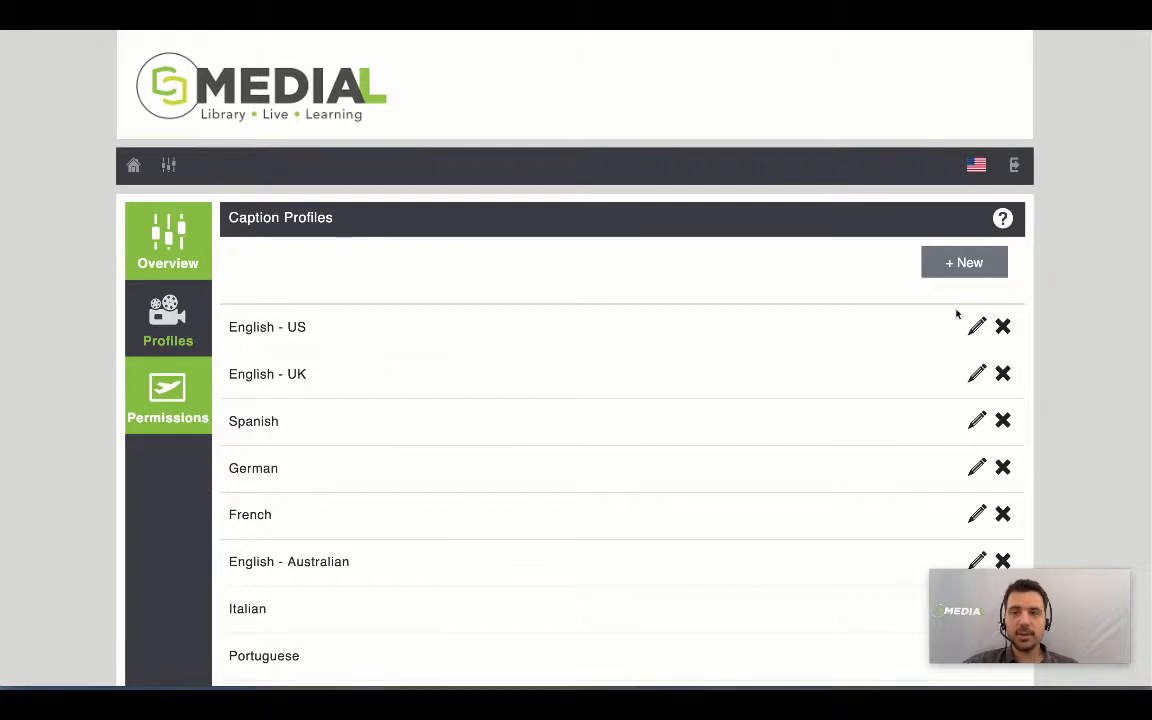
click(950, 265)
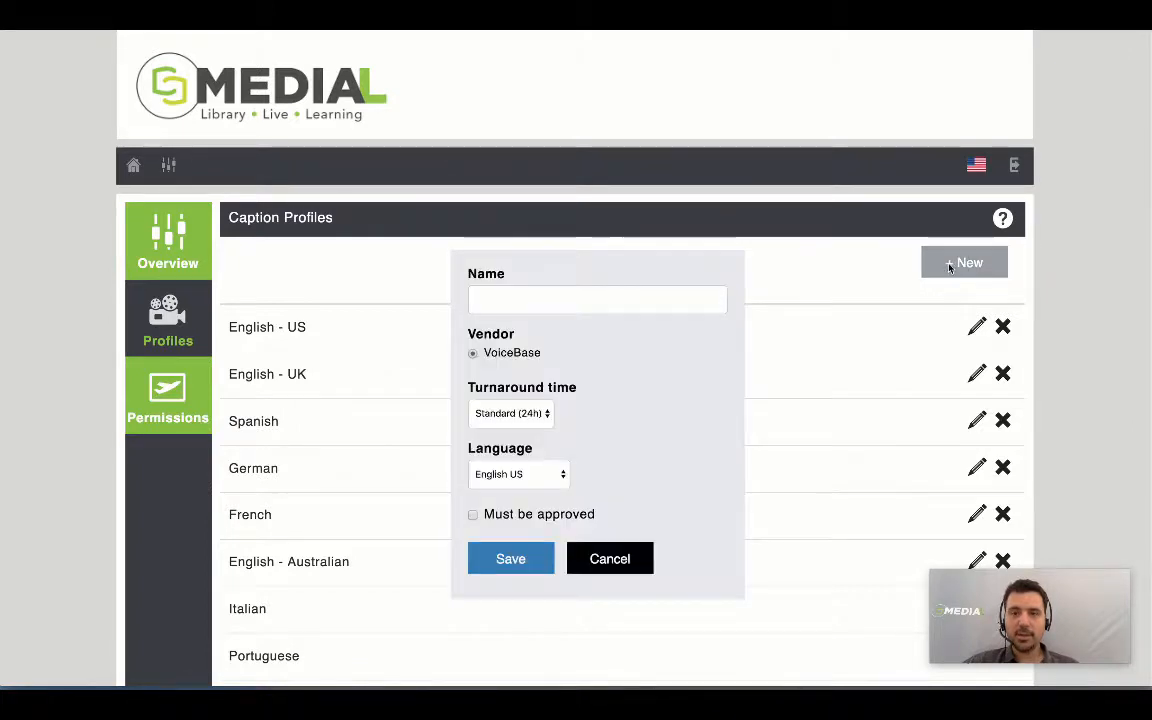
Step: Name the new profile 'Faculty of Life Sciences', tick Must be approved, and save it
click(490, 296)
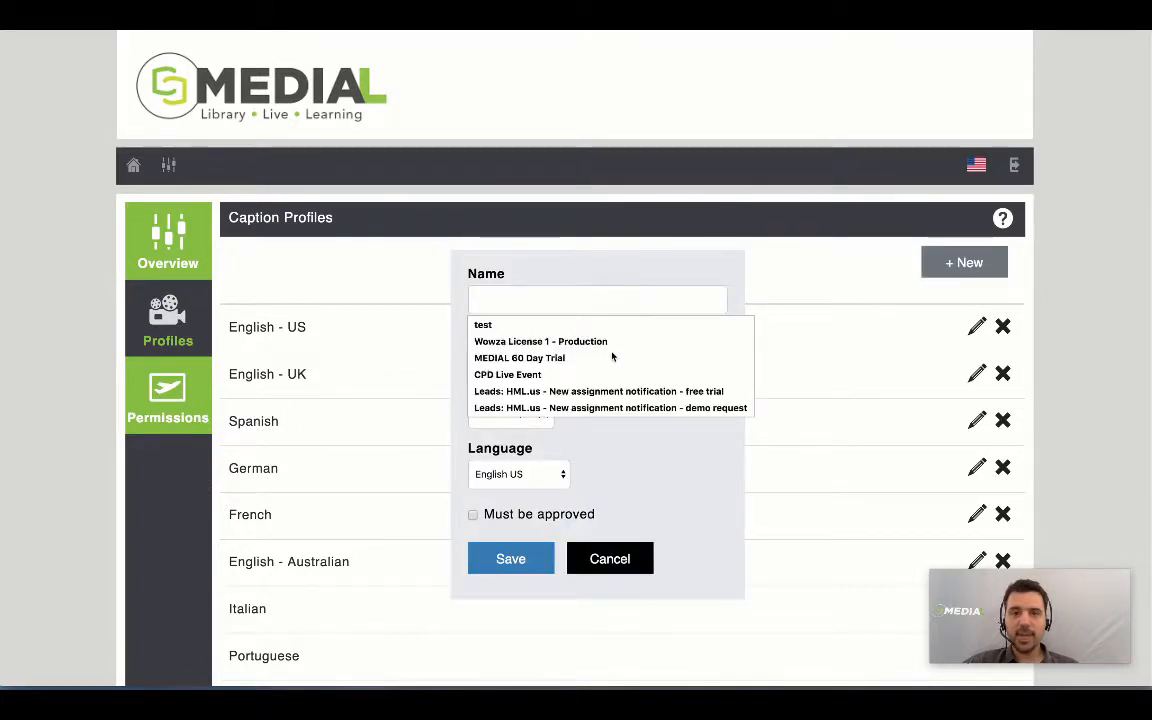
click(609, 355)
drag(591, 298, 376, 297)
key(BackSpace)
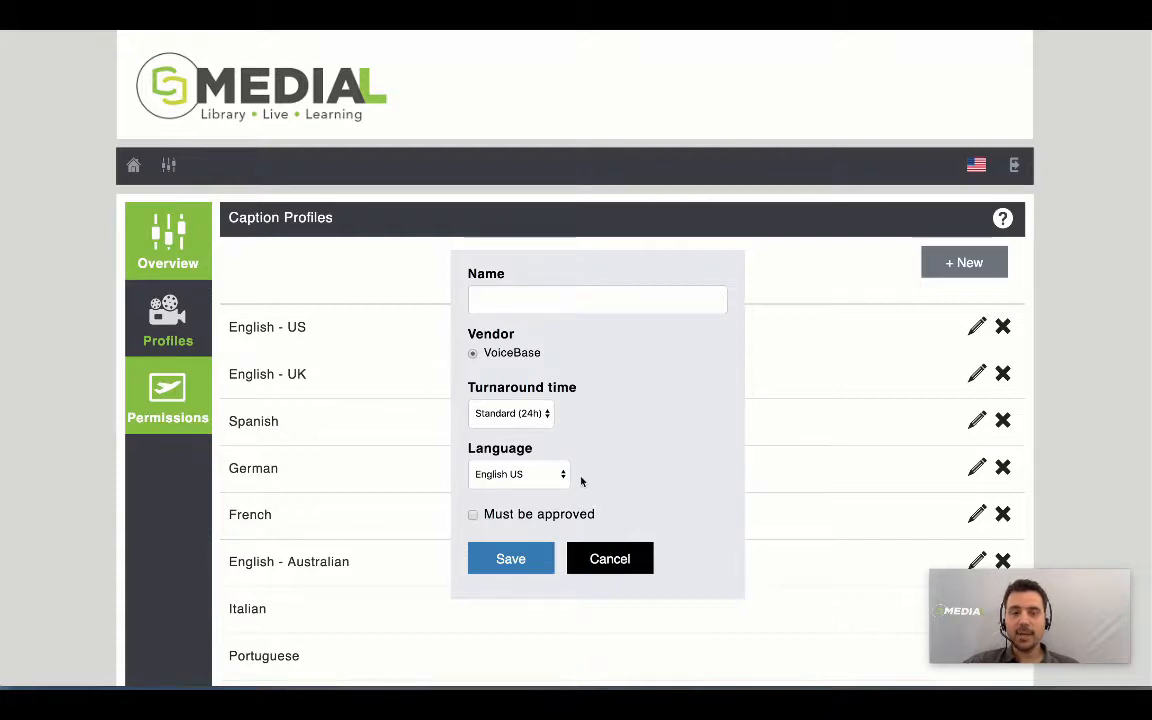
click(515, 298)
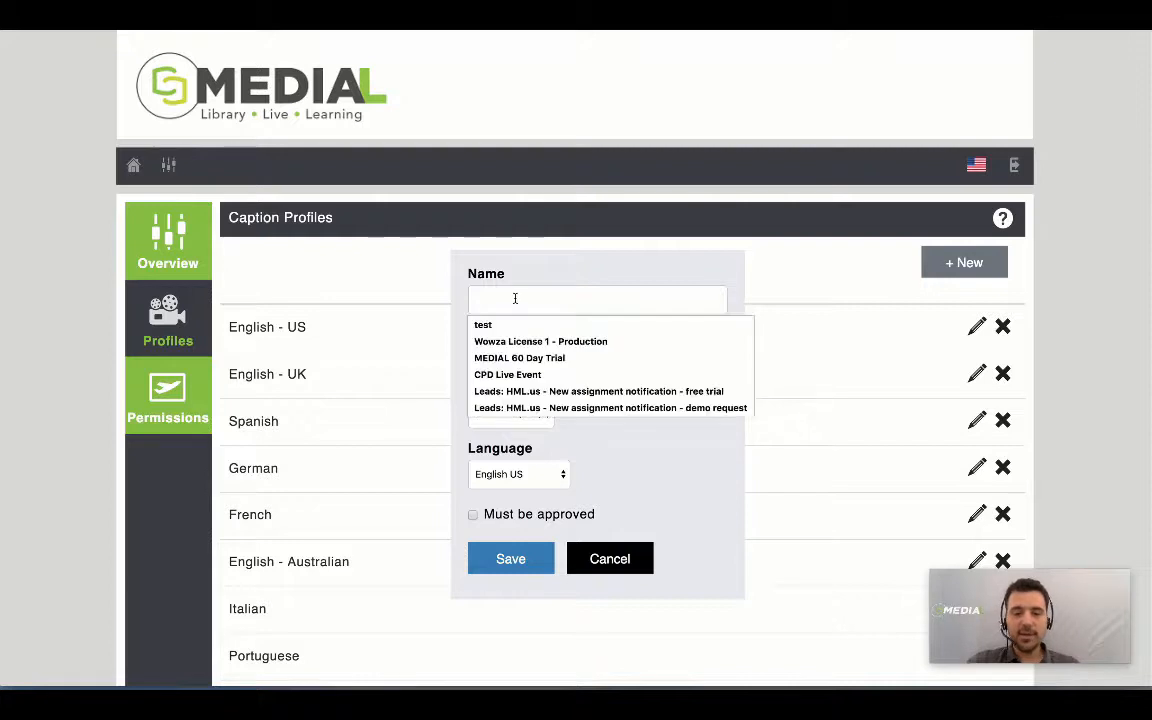
text(Fac)
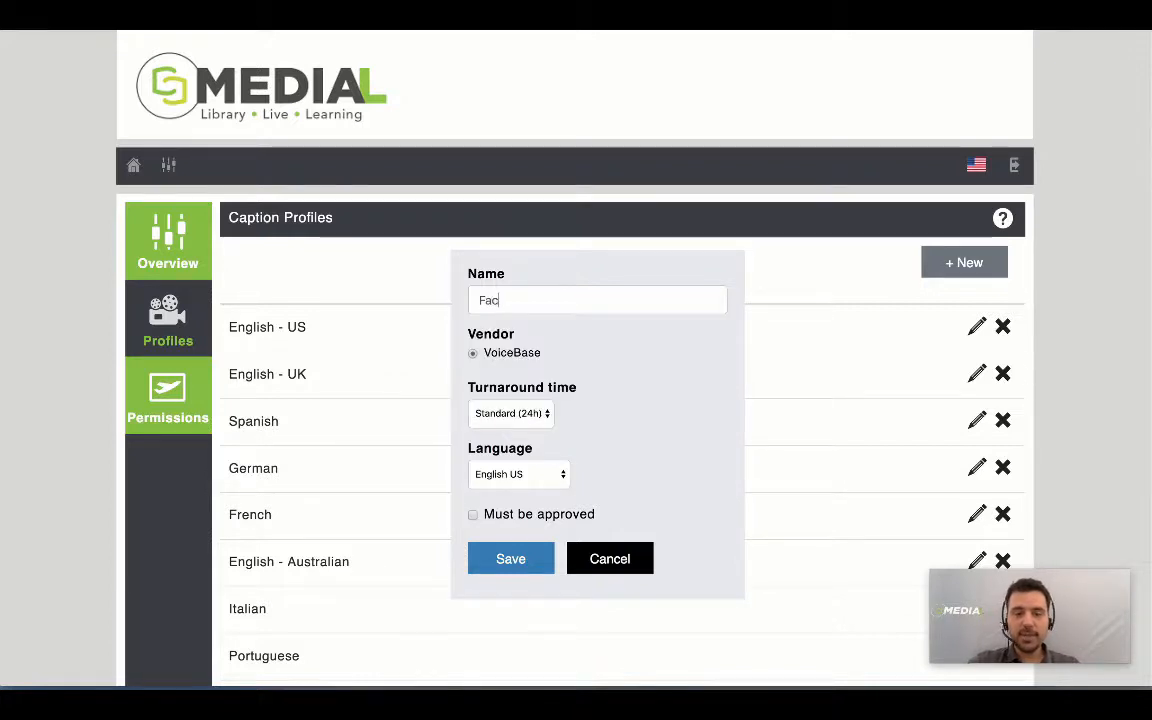
text(ulty of )
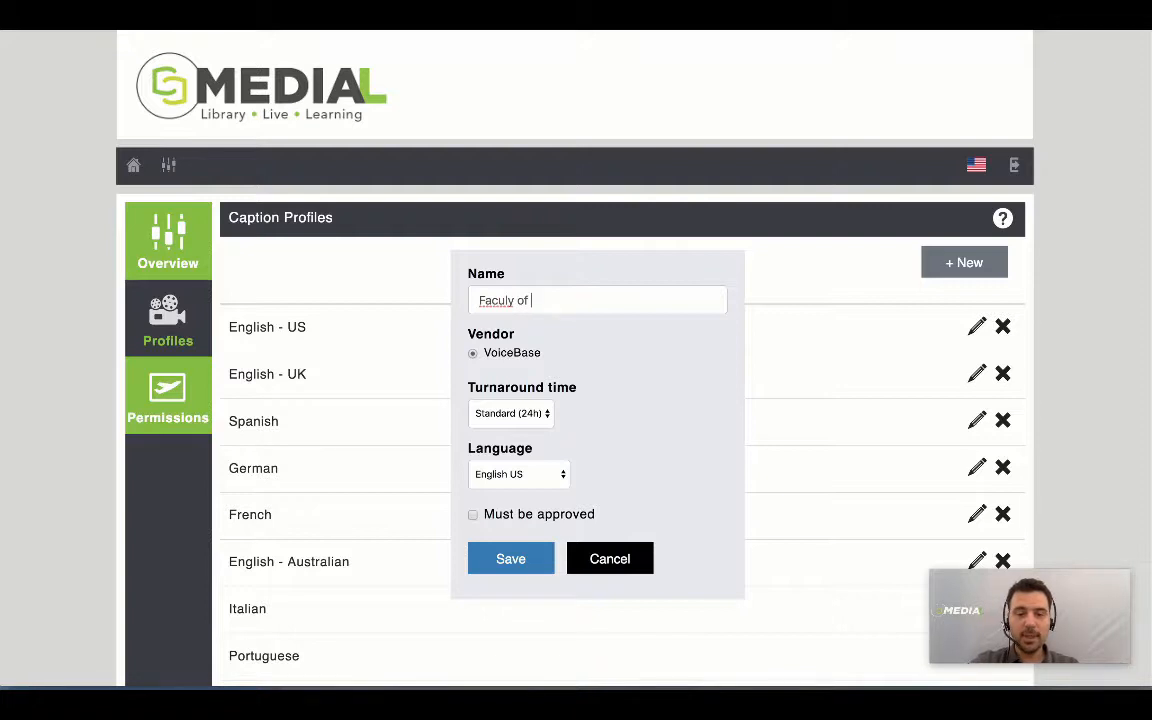
text(Life Sc)
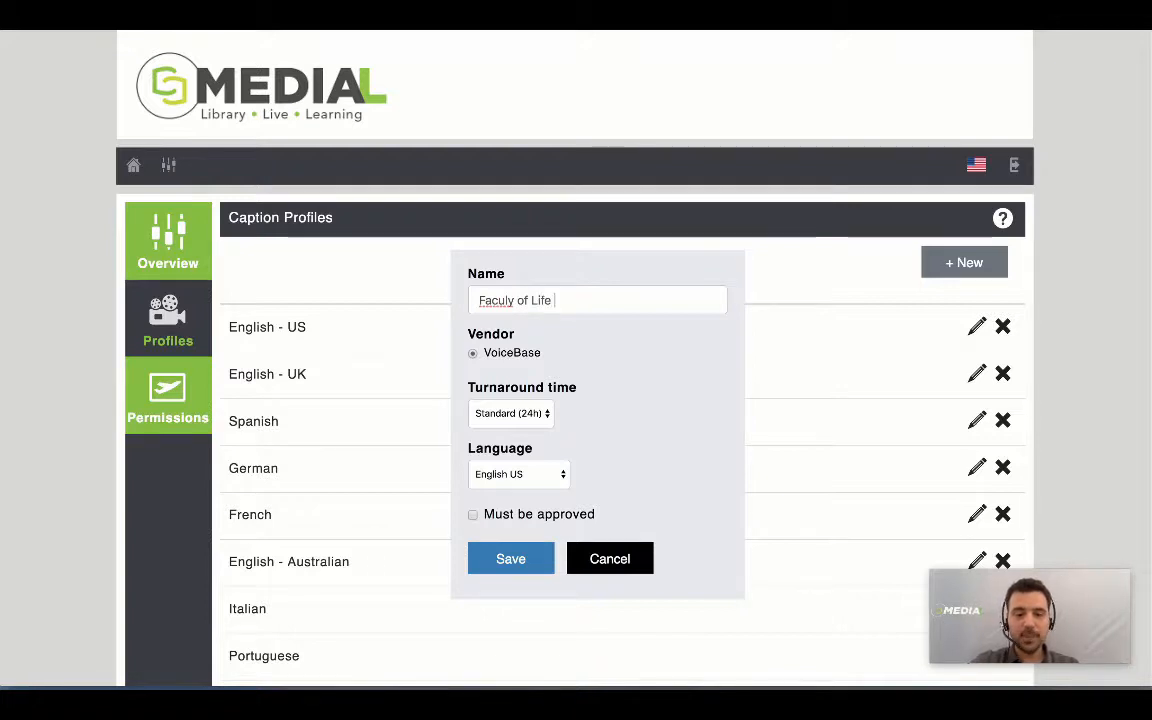
text(i)
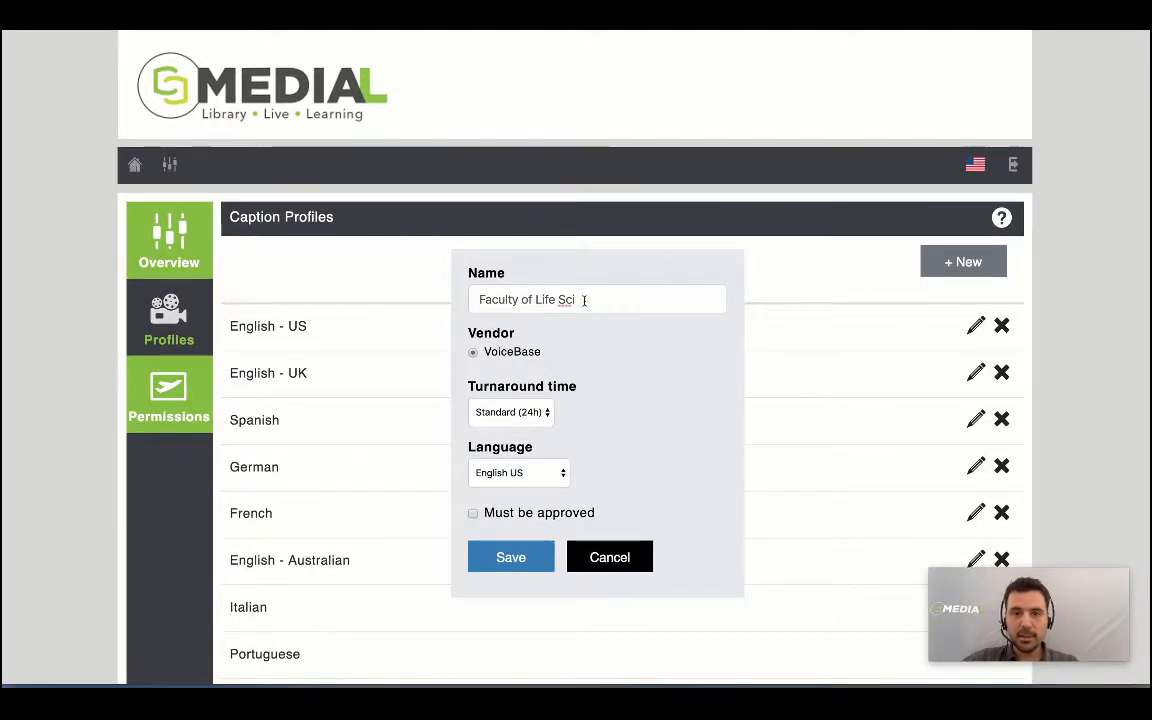
text(ences)
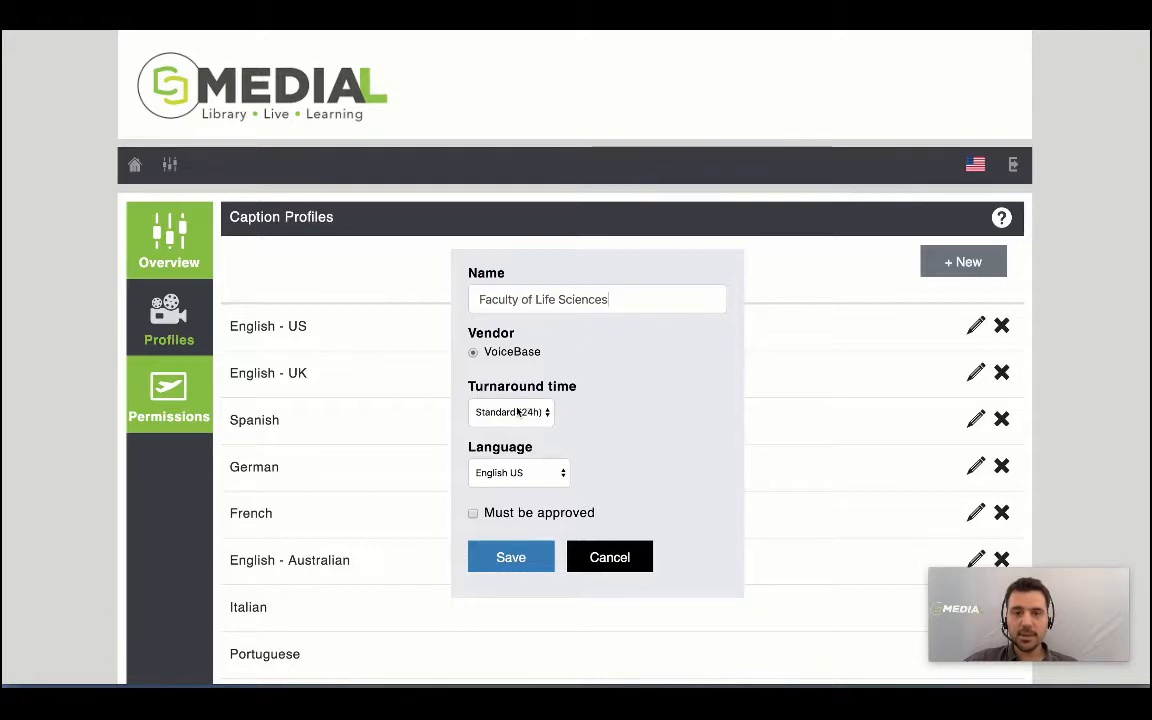
click(473, 513)
click(548, 565)
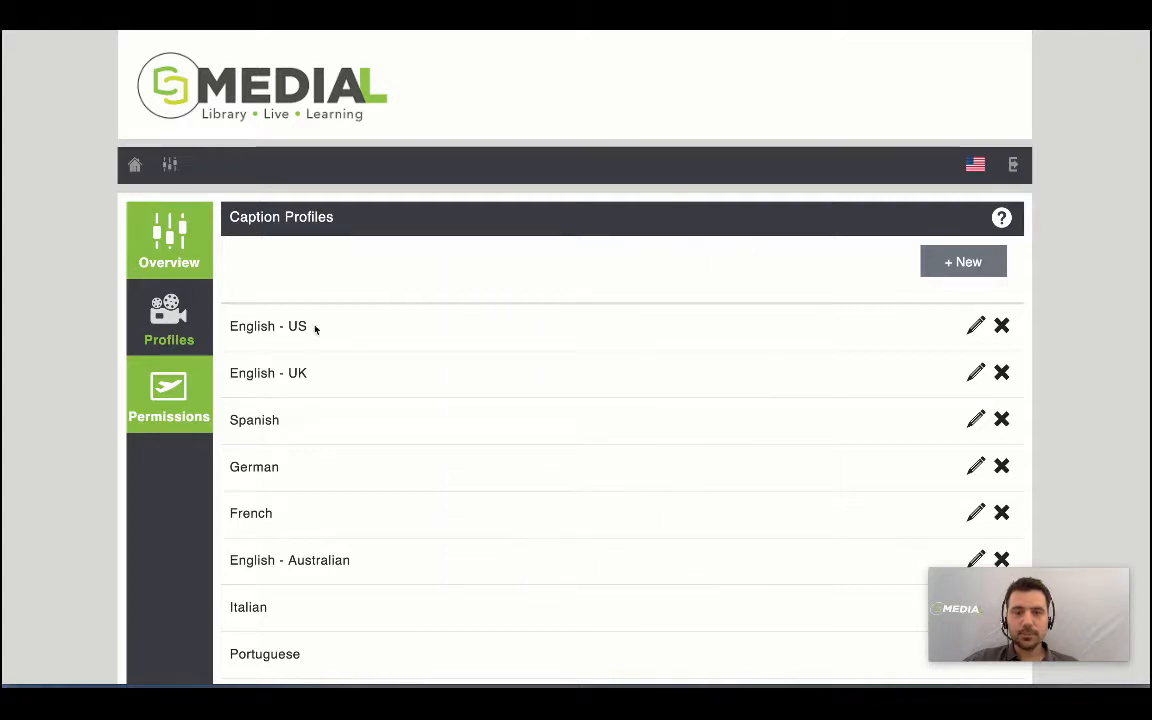
Step: On Caption Permissions, select the English - UK captions profile
click(192, 400)
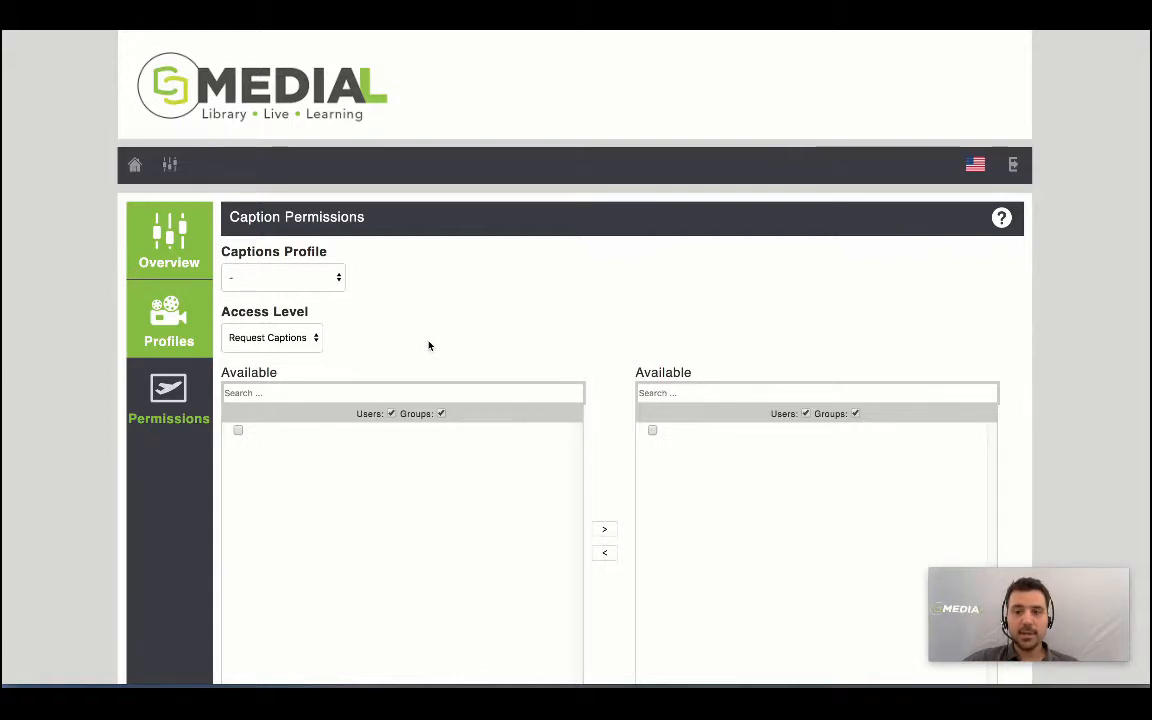
click(339, 277)
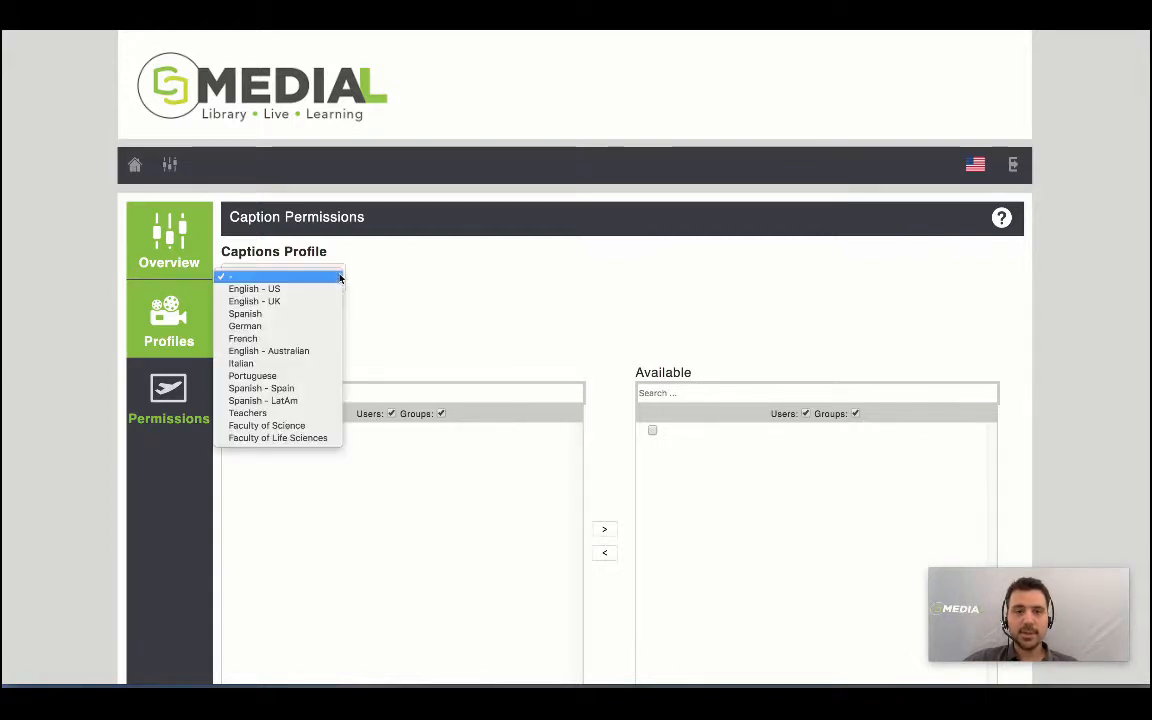
click(303, 308)
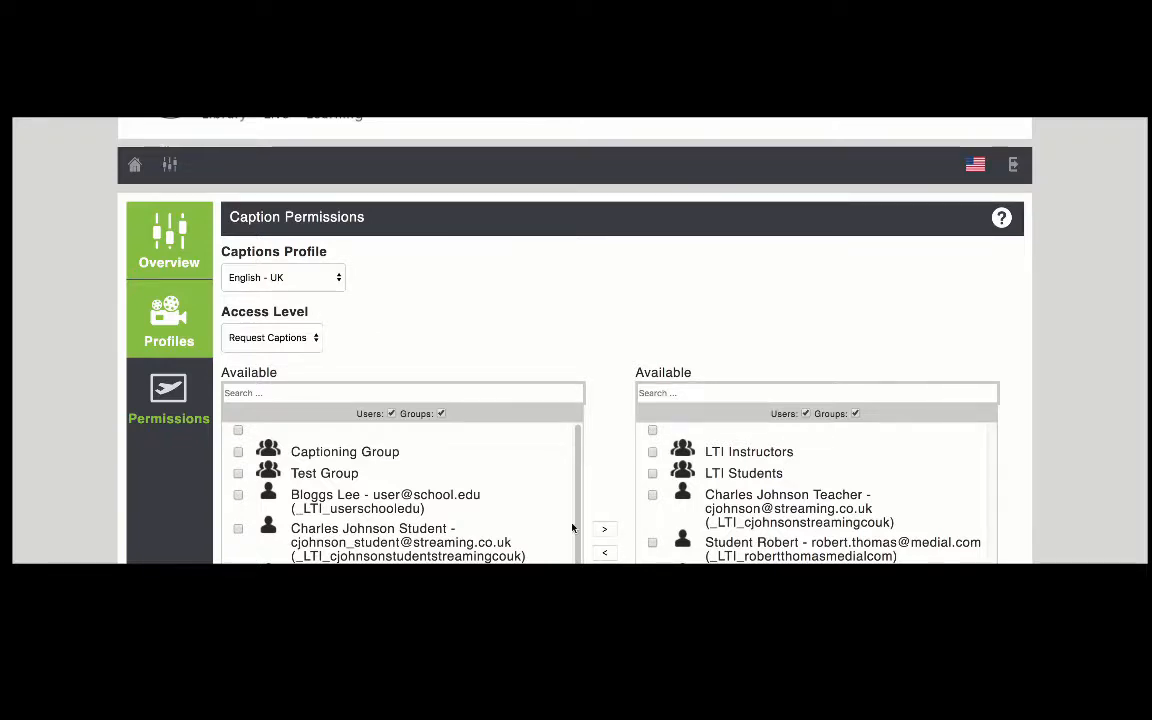
Step: Search for a user and move them into the English - UK Request Captions list
click(248, 392)
text(rob)
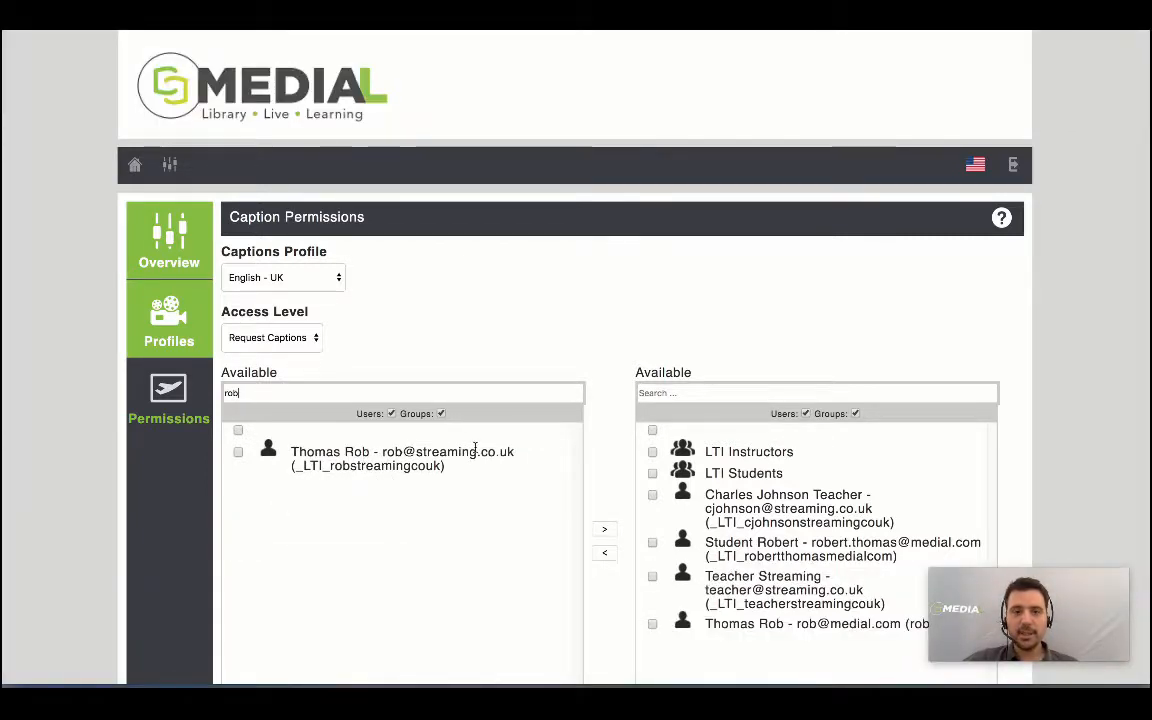
click(238, 453)
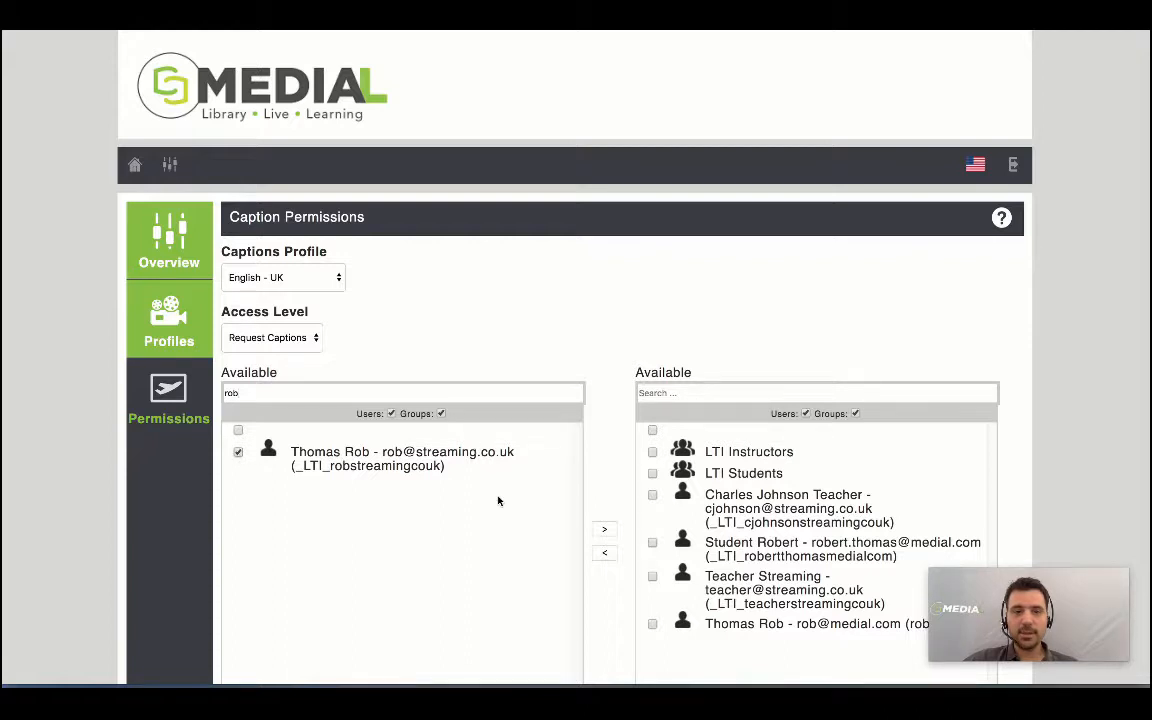
click(609, 533)
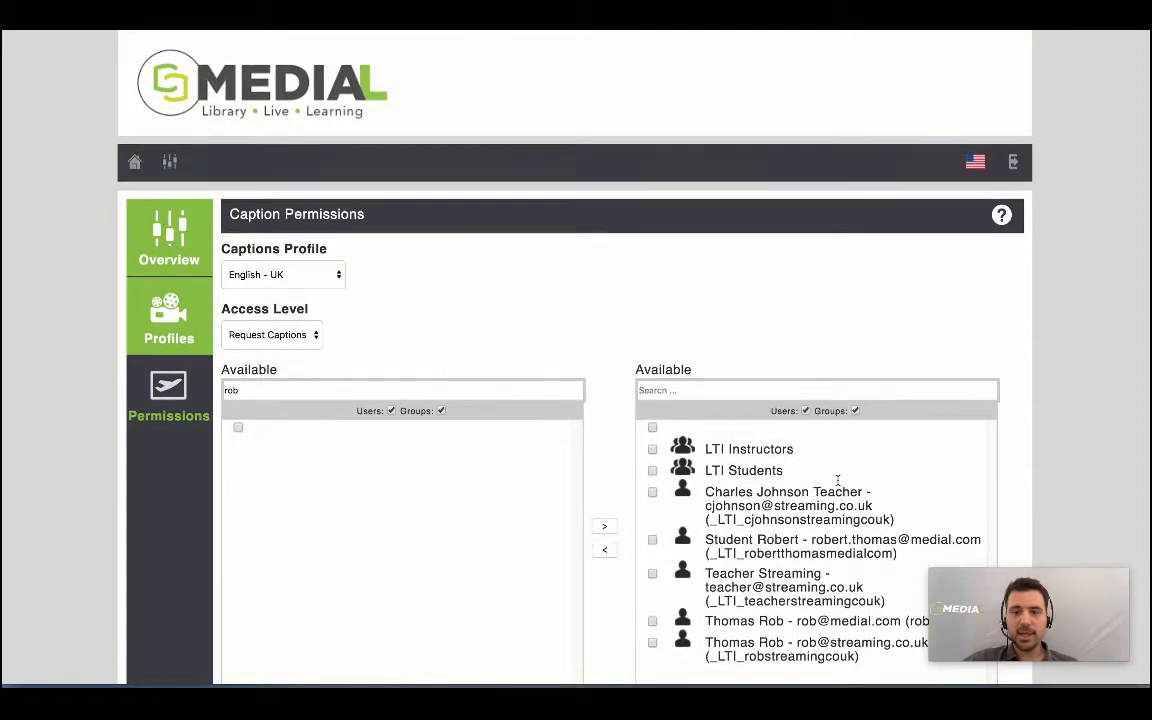
scroll(838, 481, down, 2)
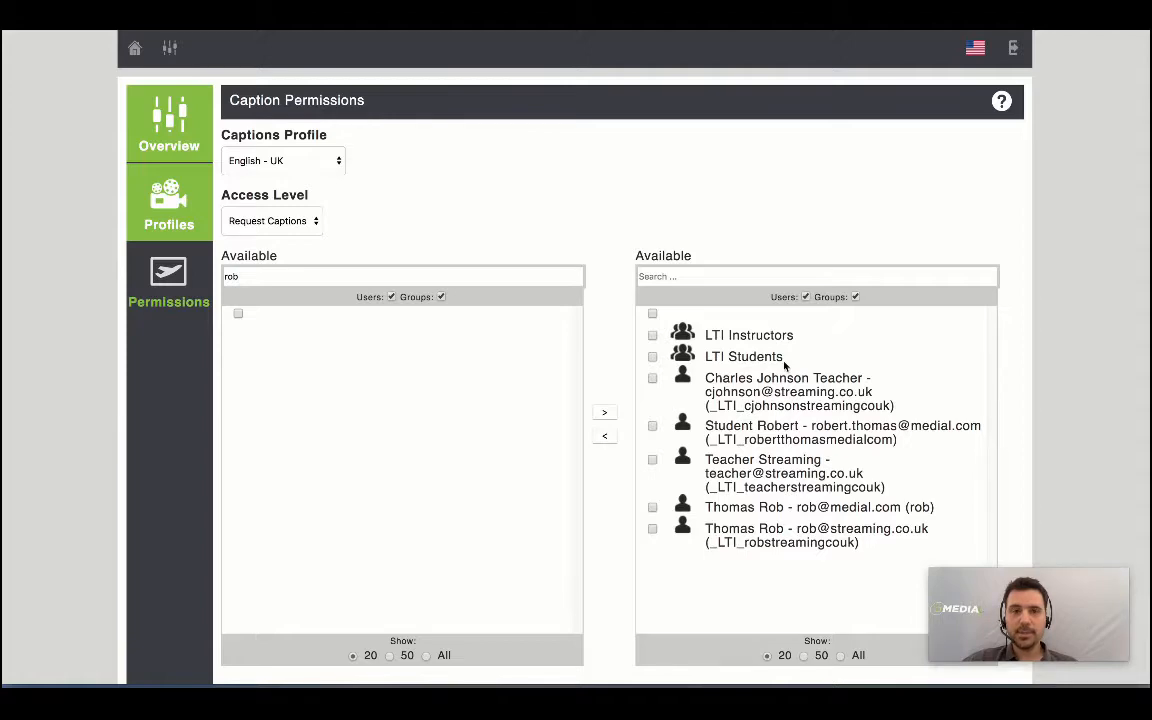
scroll(785, 367, down, 3)
scroll(785, 367, up, 5)
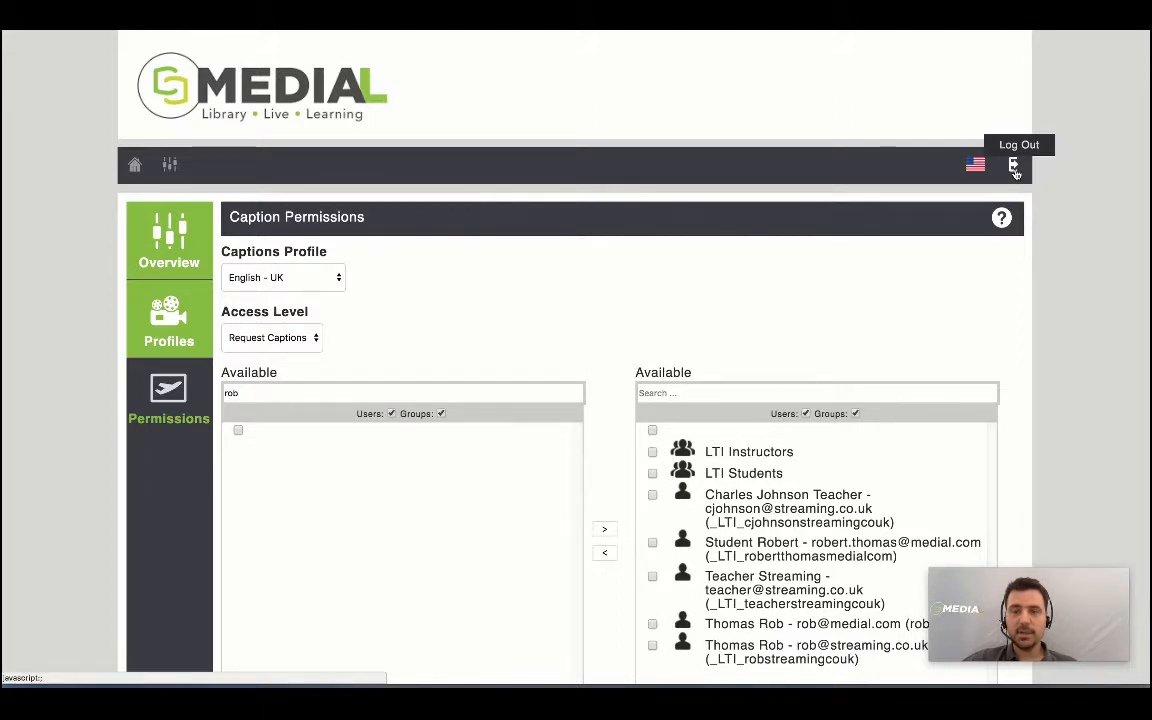
Step: Log out of the administrator account and sign in as a different user
click(1015, 170)
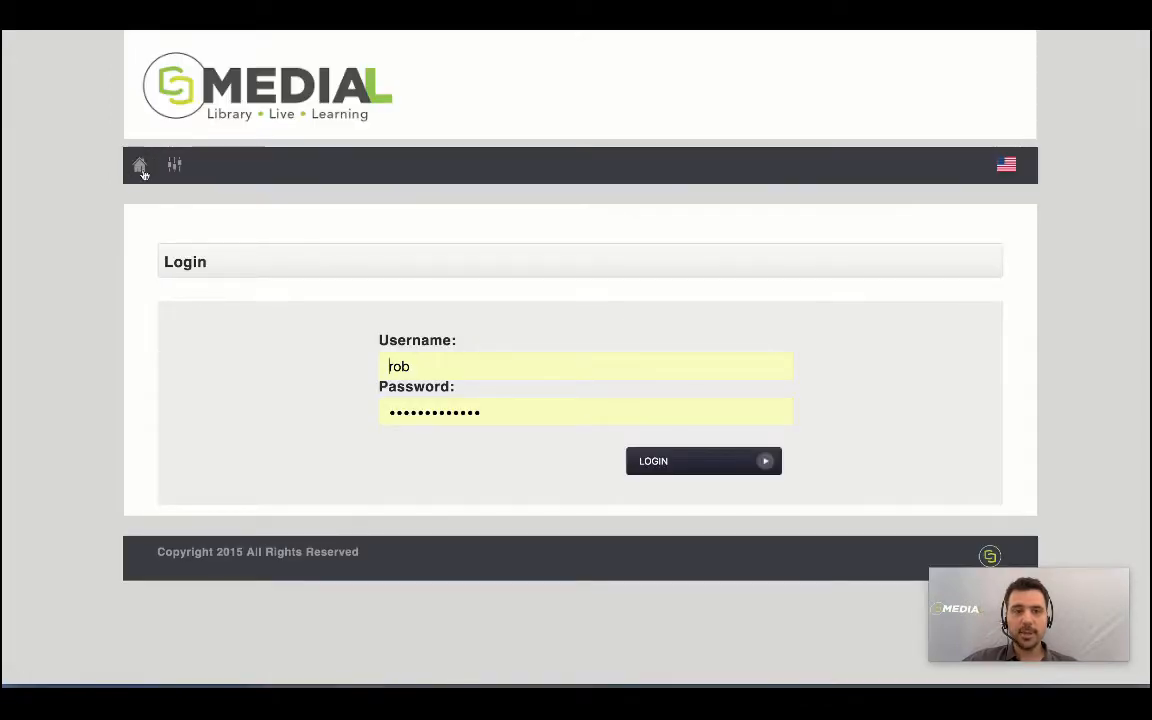
click(141, 170)
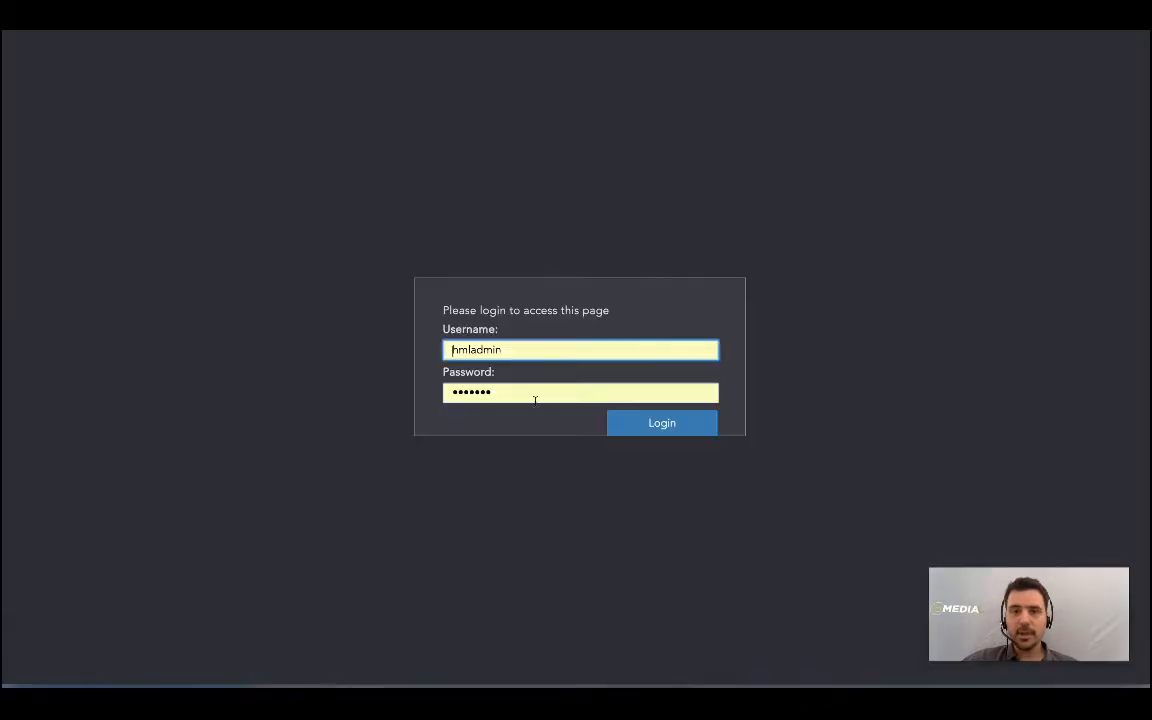
double_click(509, 350)
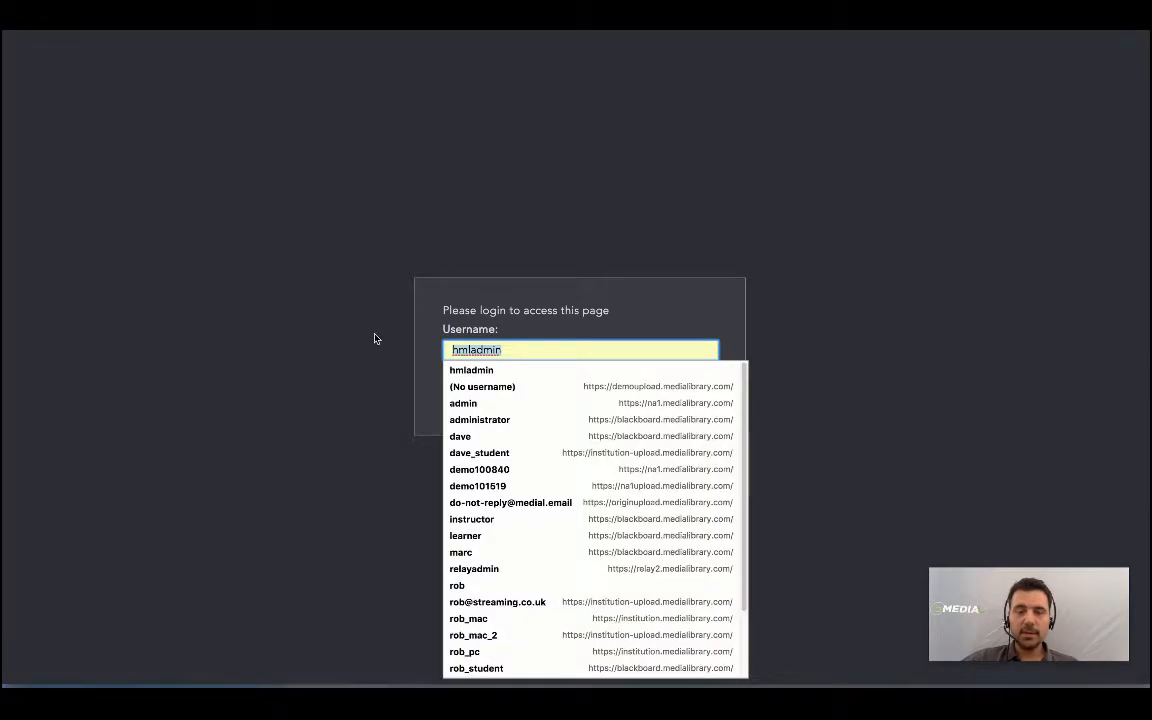
text(rob)
key(Tab)
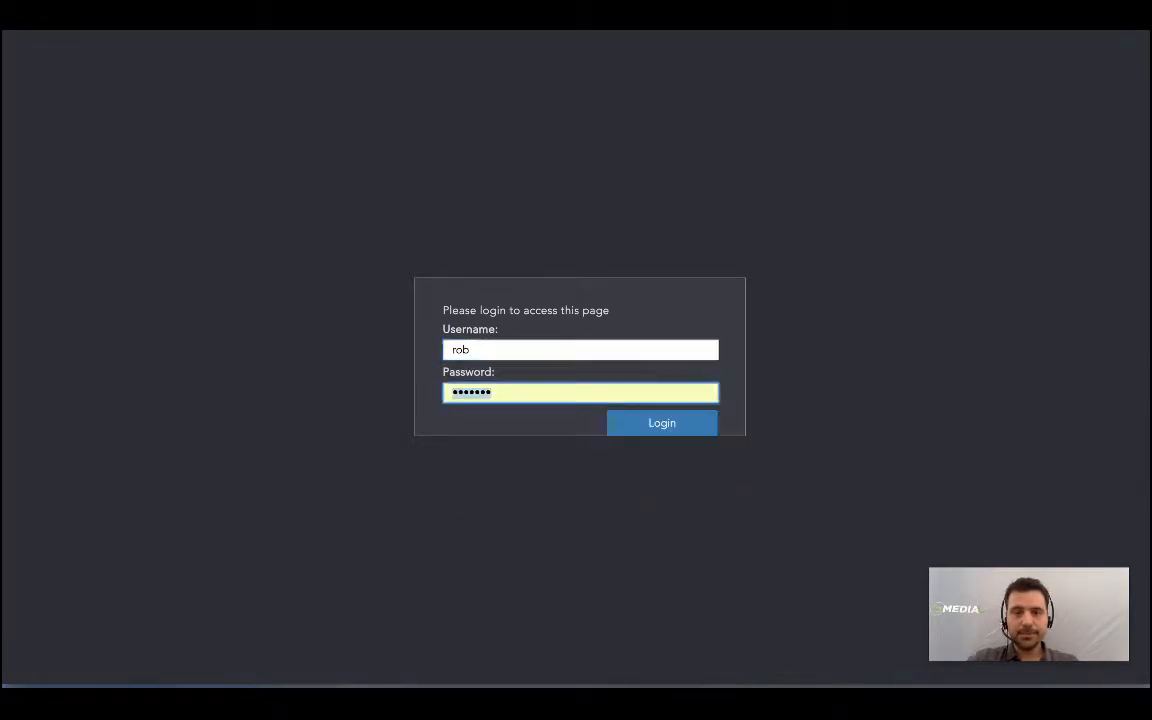
key(Return)
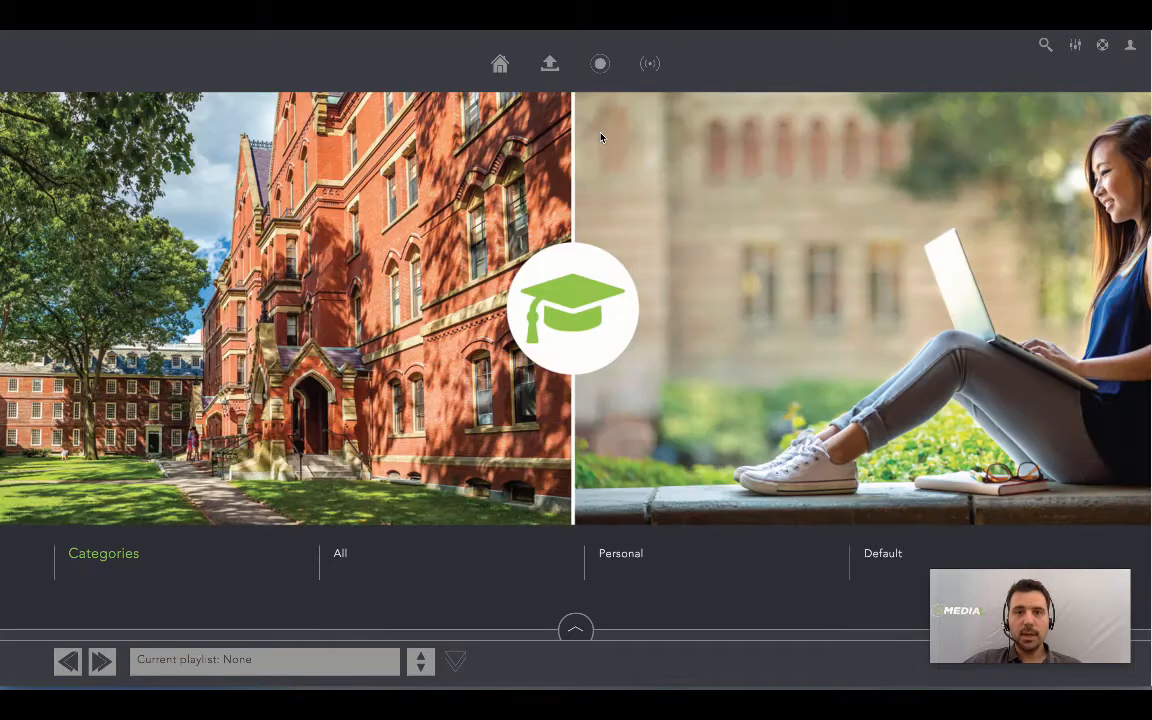
click(551, 70)
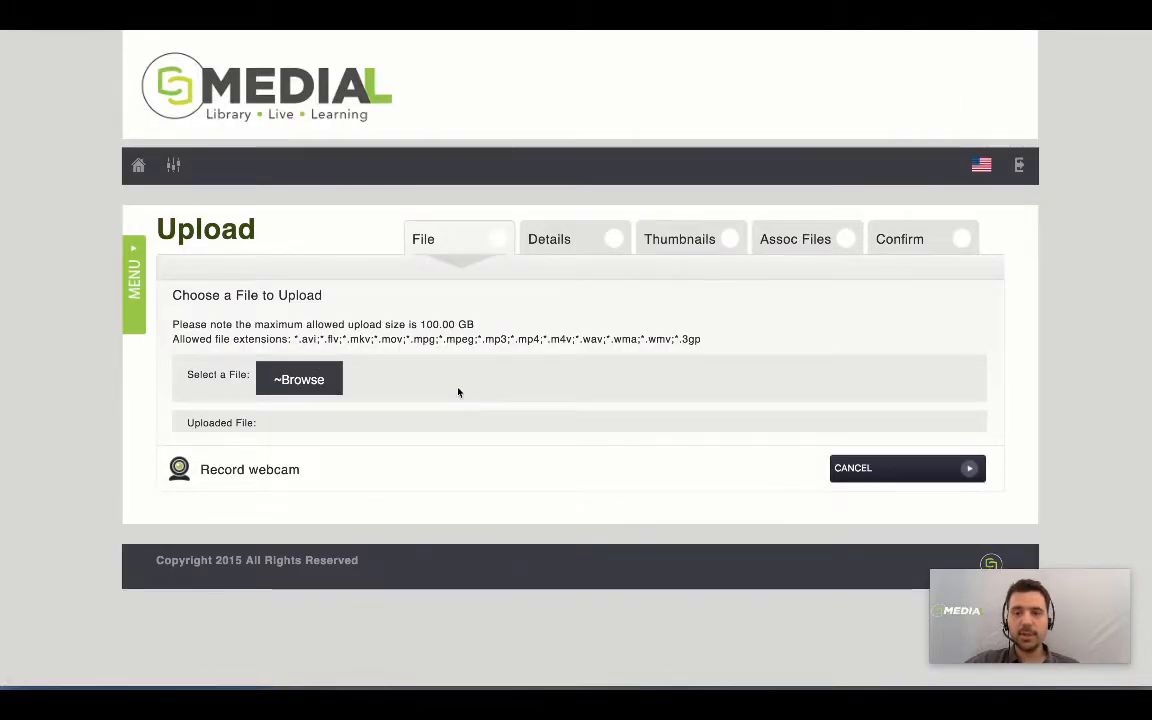
Step: Upload Supply and Demand Lecture.mp4 from the desktop
click(328, 389)
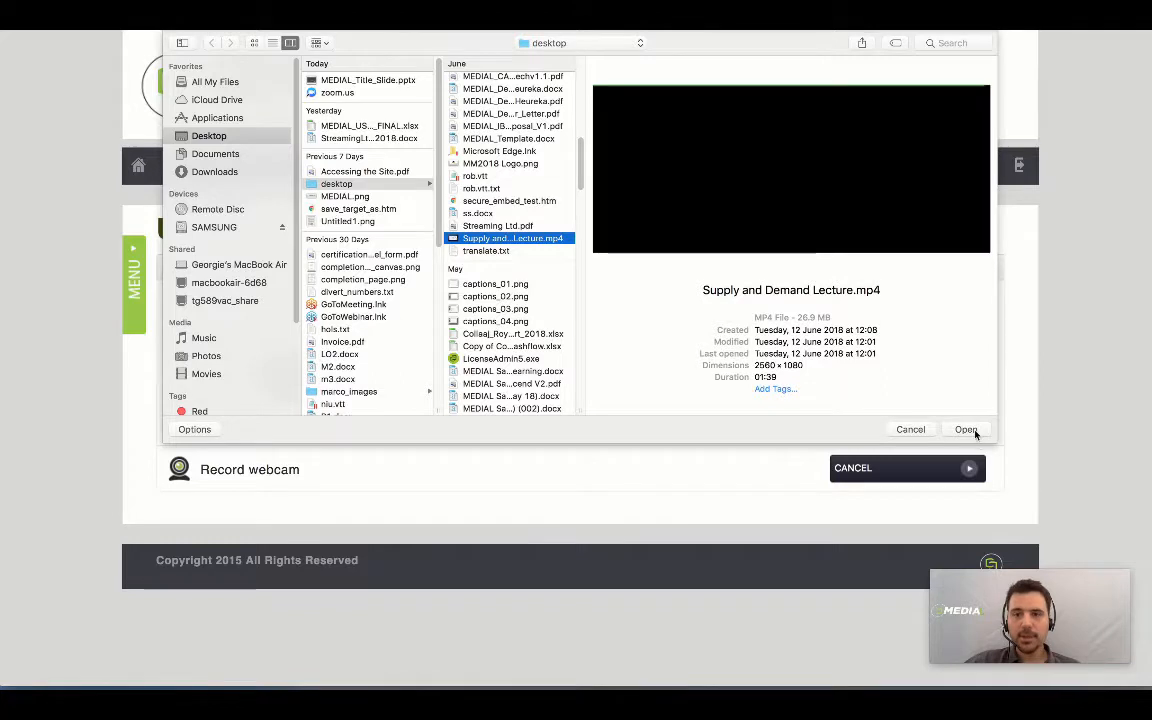
click(968, 430)
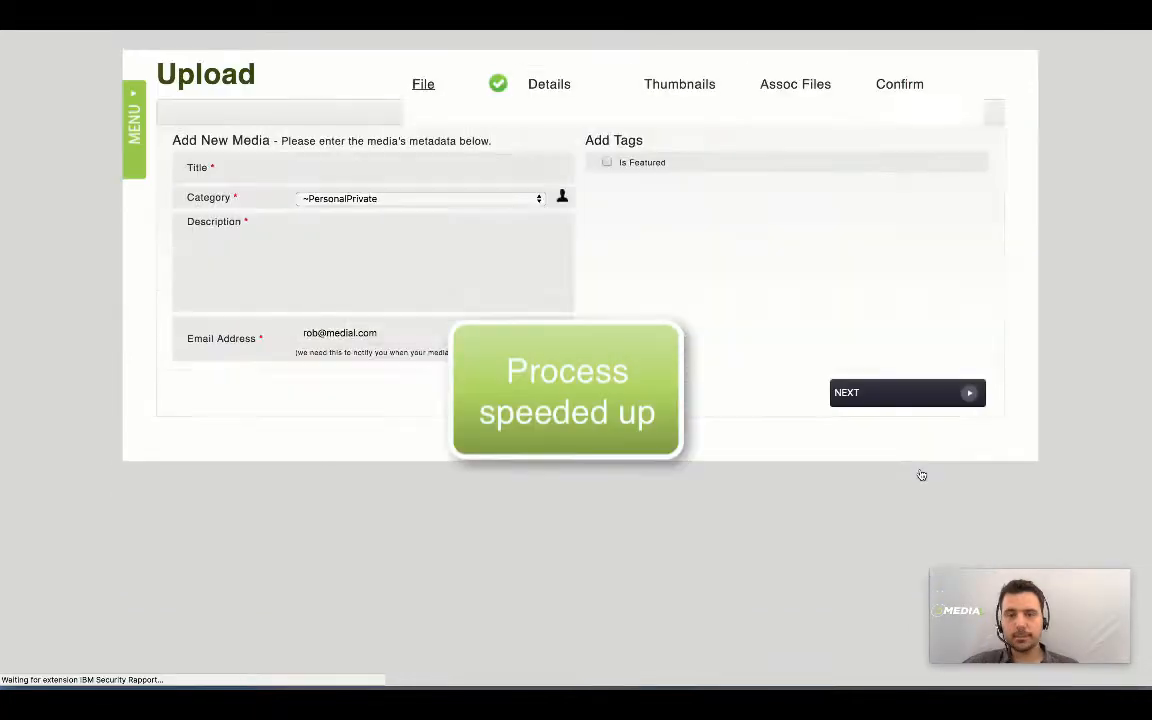
Step: Set both the title and description to 'Supply and Demand Lesson'
click(350, 319)
text(Supply)
click(355, 341)
drag(433, 325, 326, 318)
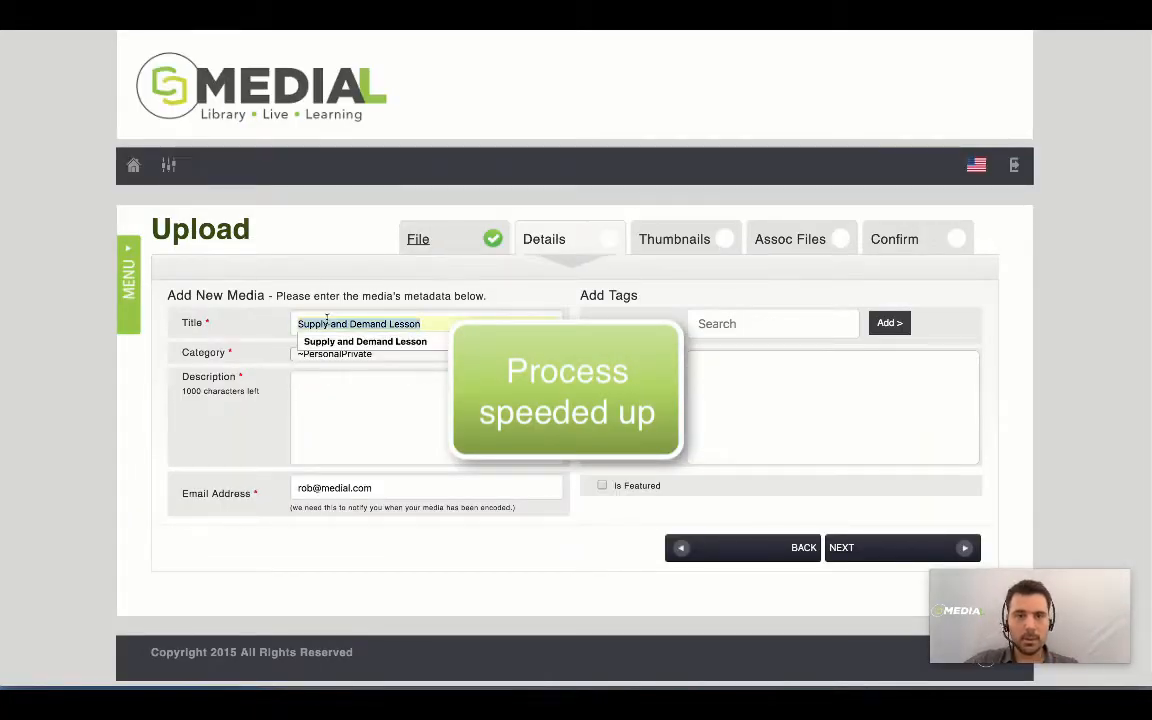
right_click(326, 318)
click(360, 419)
right_click(314, 383)
click(342, 478)
Step: Advance past the Details and Thumbnails steps to Assoc Files
click(864, 558)
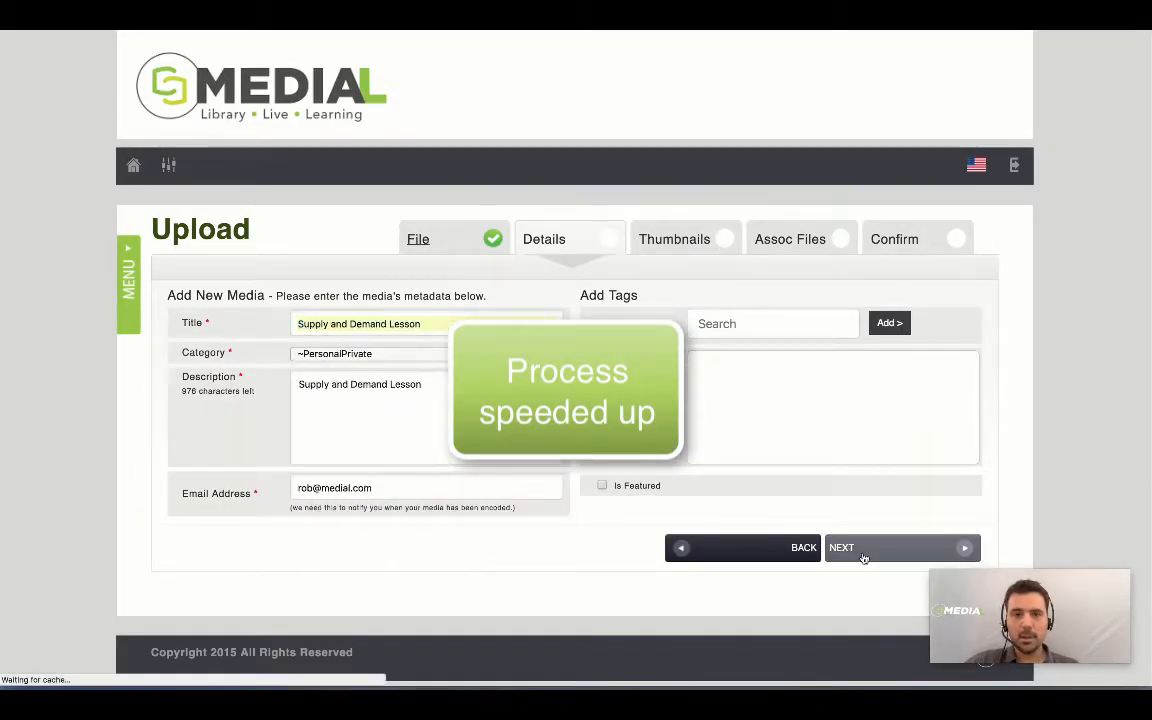
scroll(892, 560, down, 5)
click(892, 560)
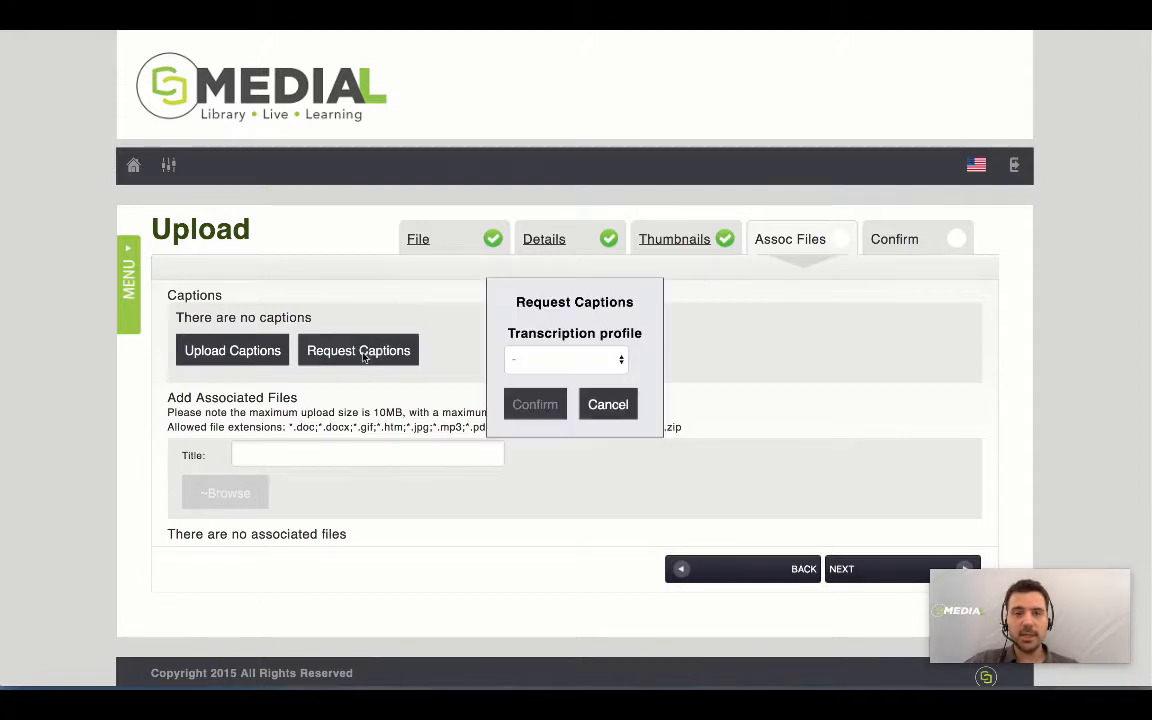
Step: Request captions for the lecture using the English - UK transcription profile
click(364, 358)
click(619, 361)
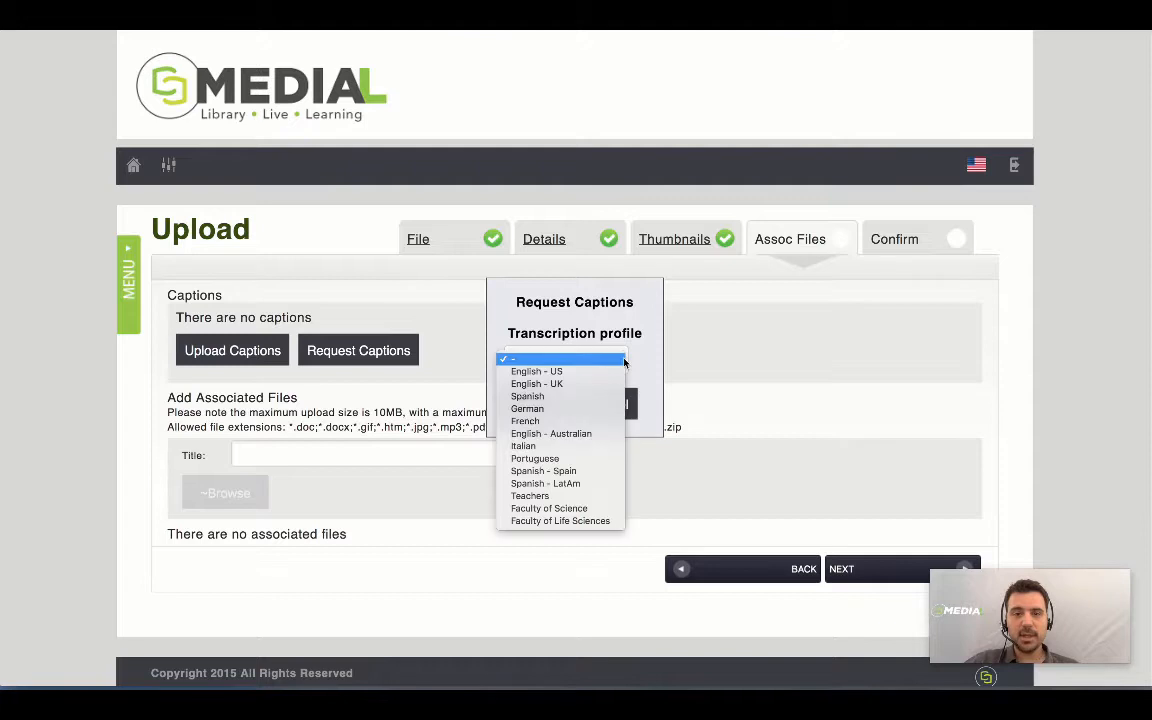
click(578, 388)
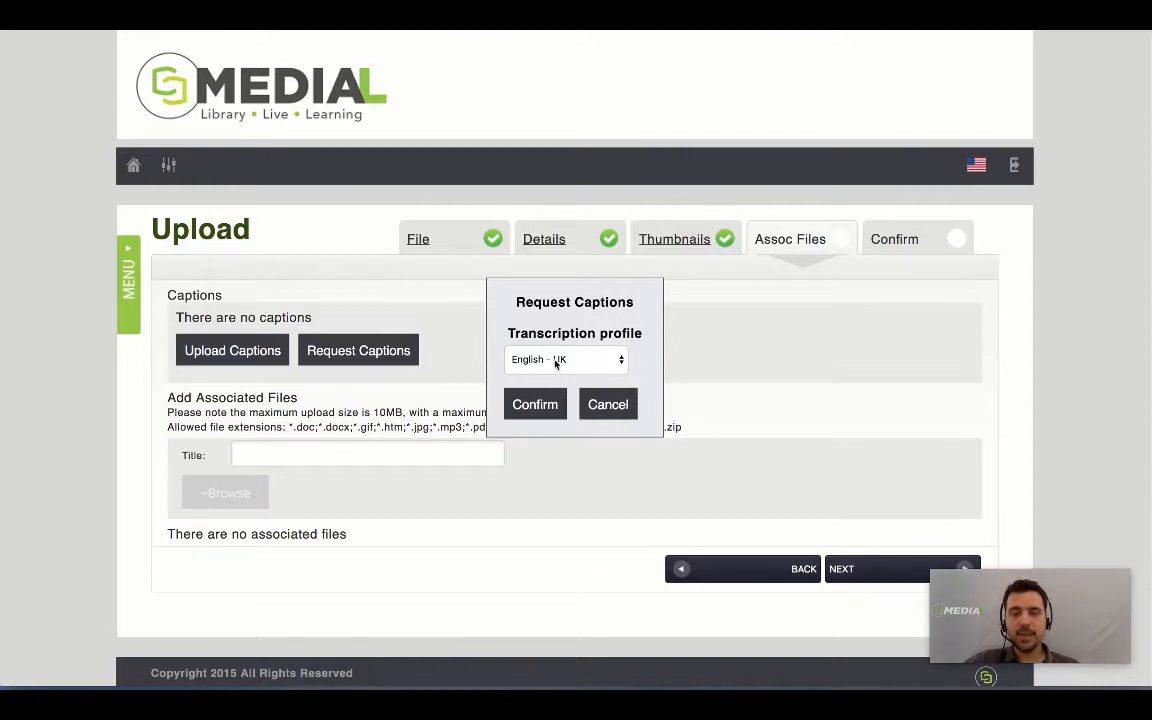
click(556, 364)
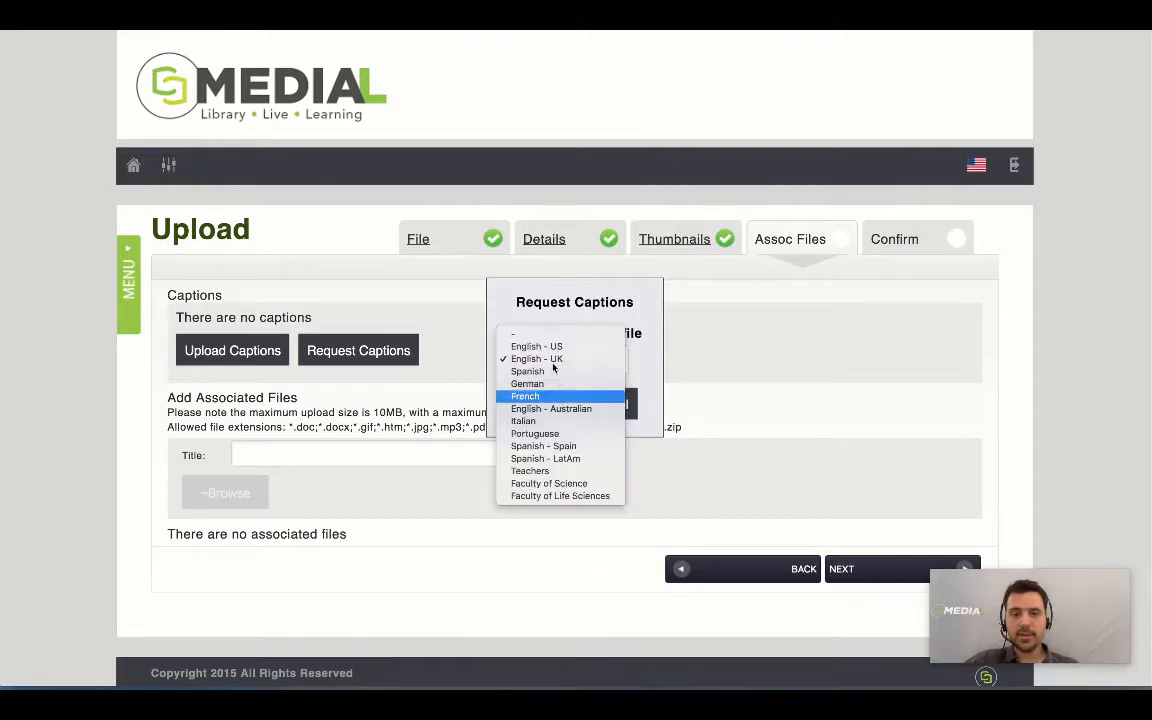
click(555, 359)
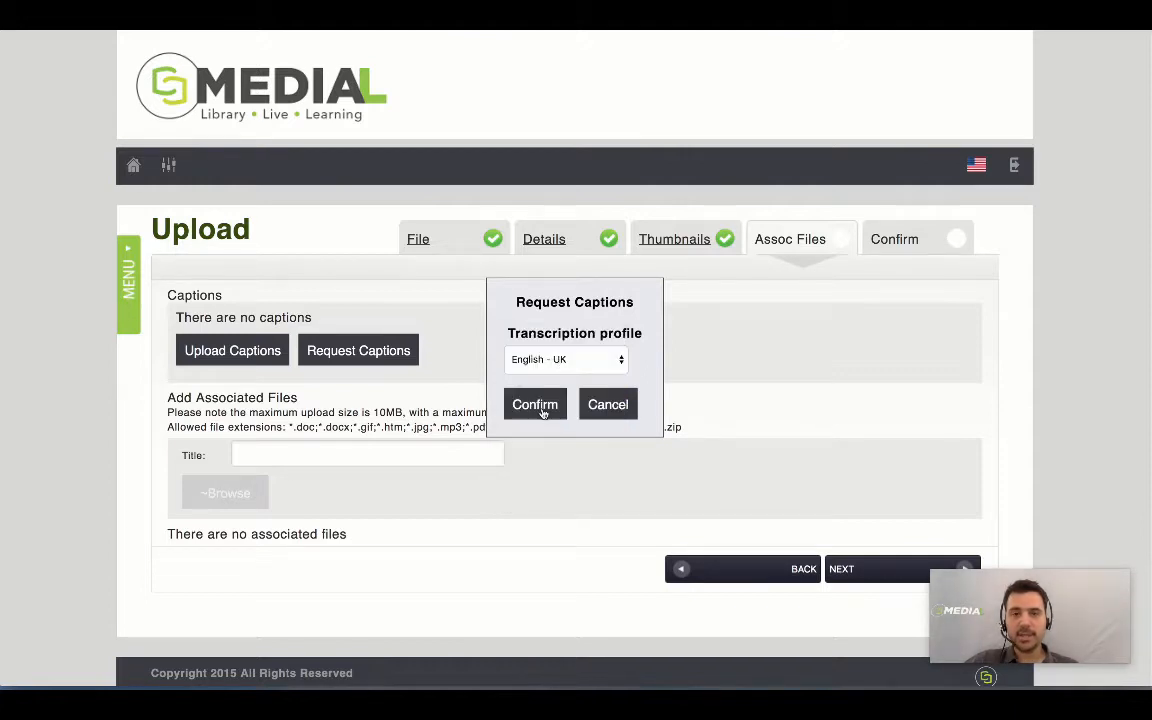
click(542, 413)
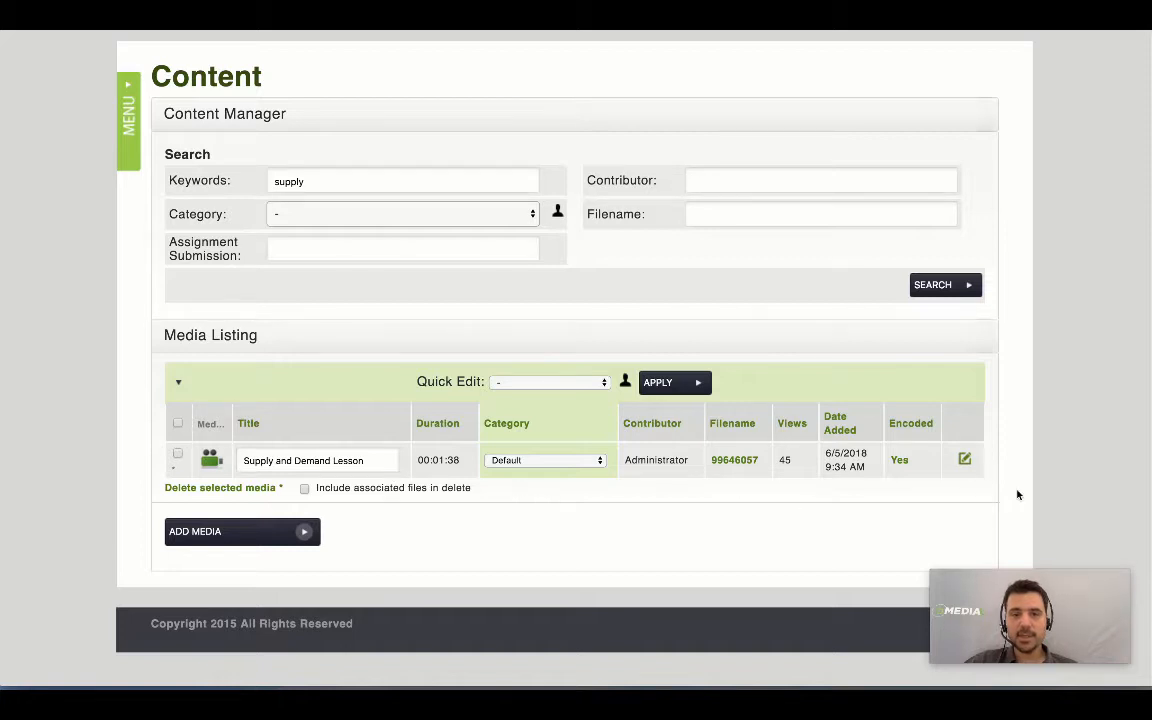
Step: Open the lecture's English - UK captions in the editor and play the video alongside
click(965, 463)
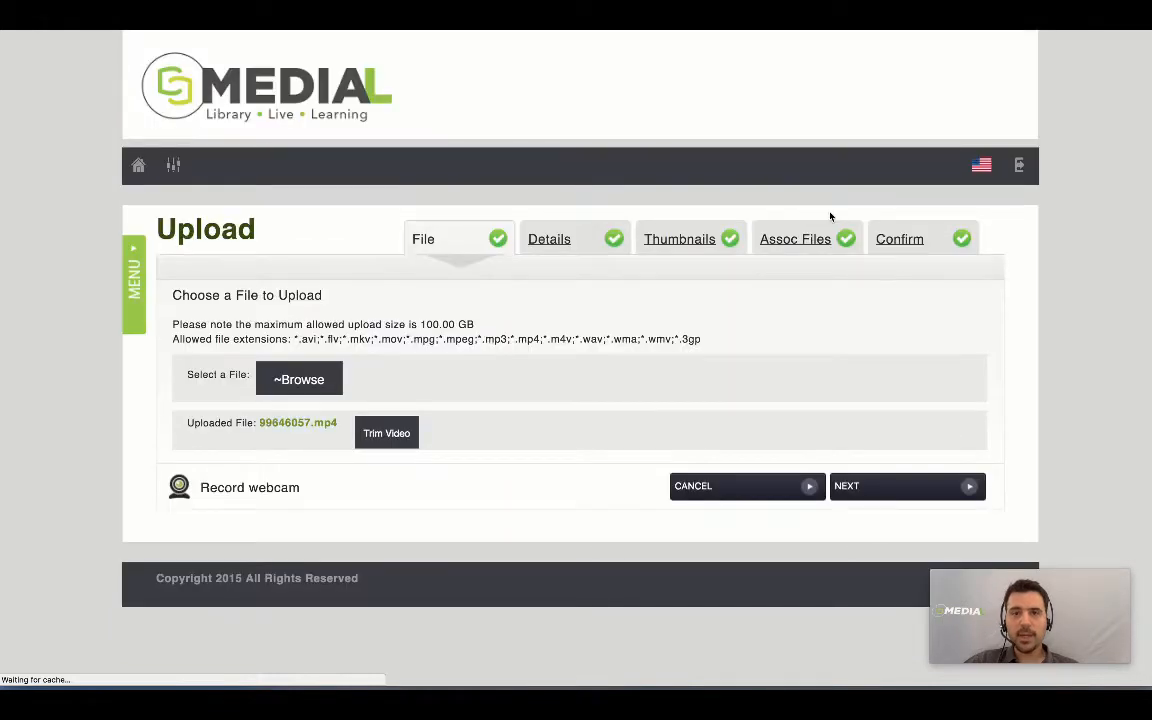
click(798, 240)
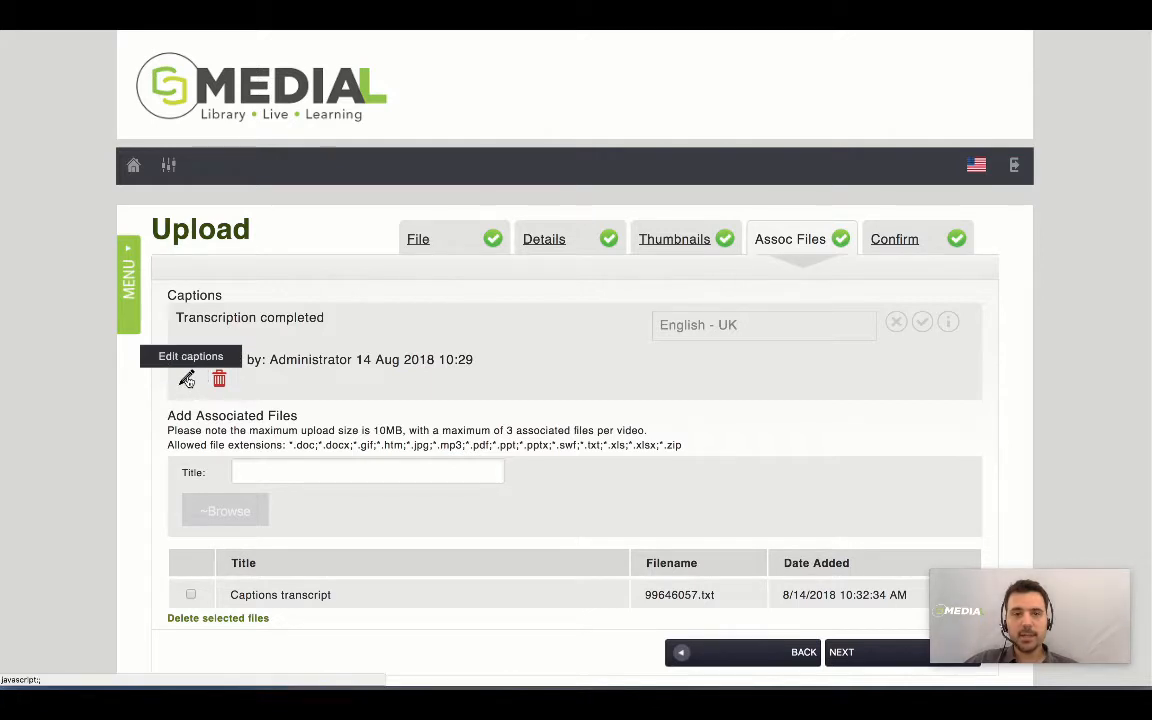
click(187, 380)
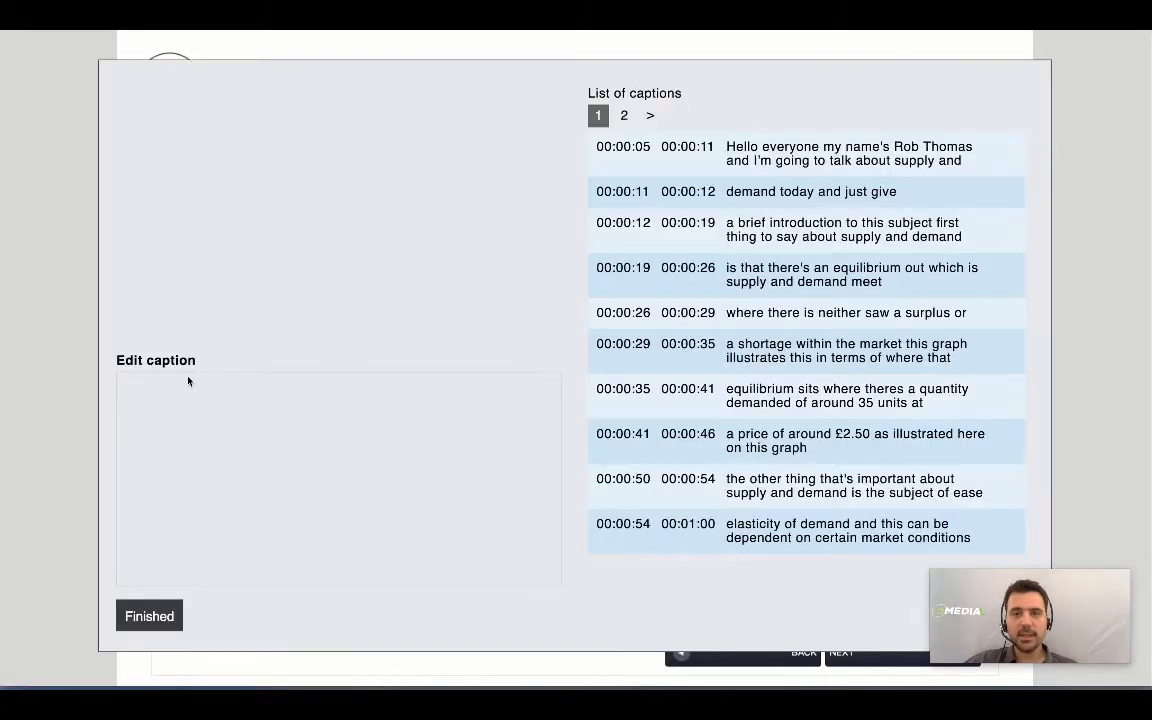
click(336, 208)
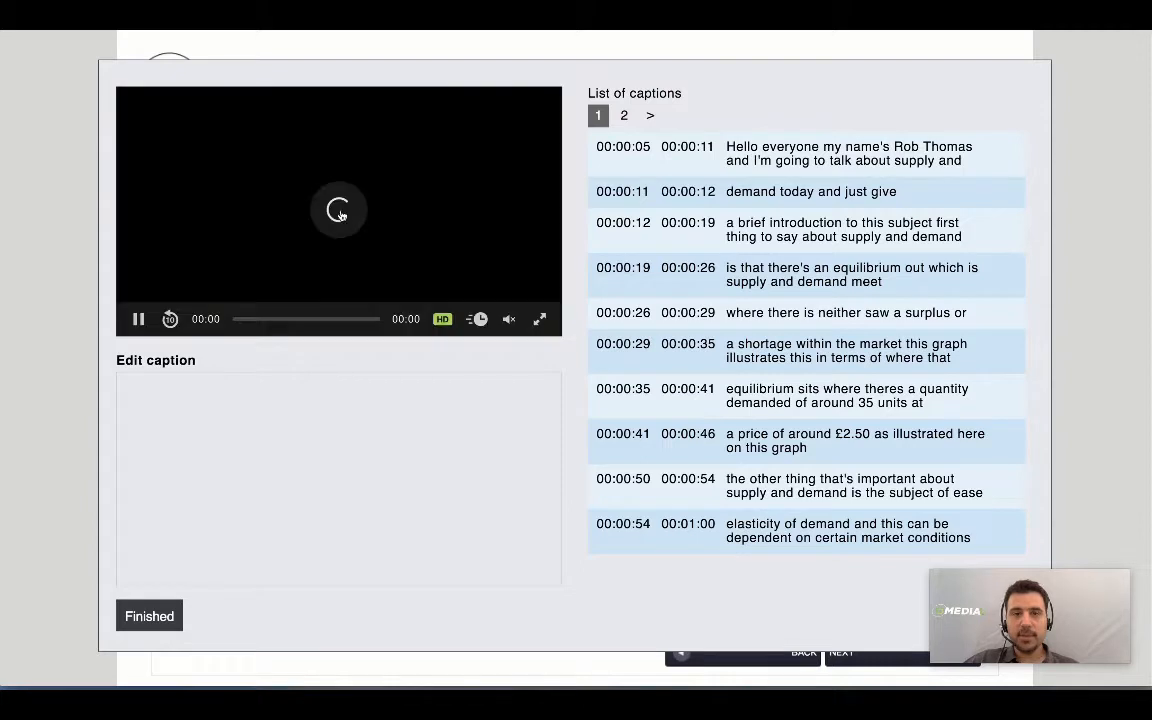